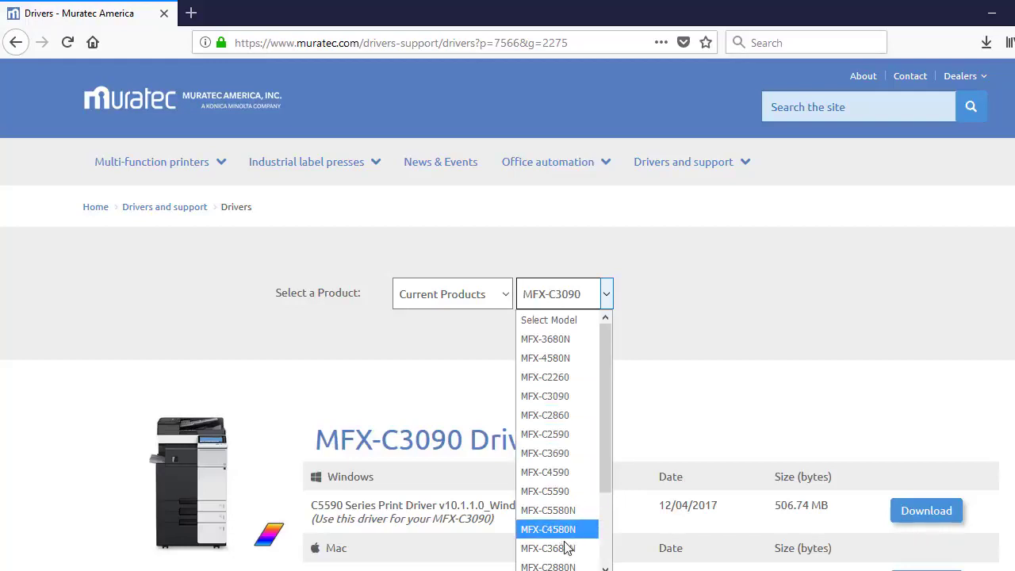
Choose the MFX-C2880N model and save its Windows driver archive C5580N_45_36_28_22_Windows_EN_v5.x.x.0.zip to the computer.
click(554, 566)
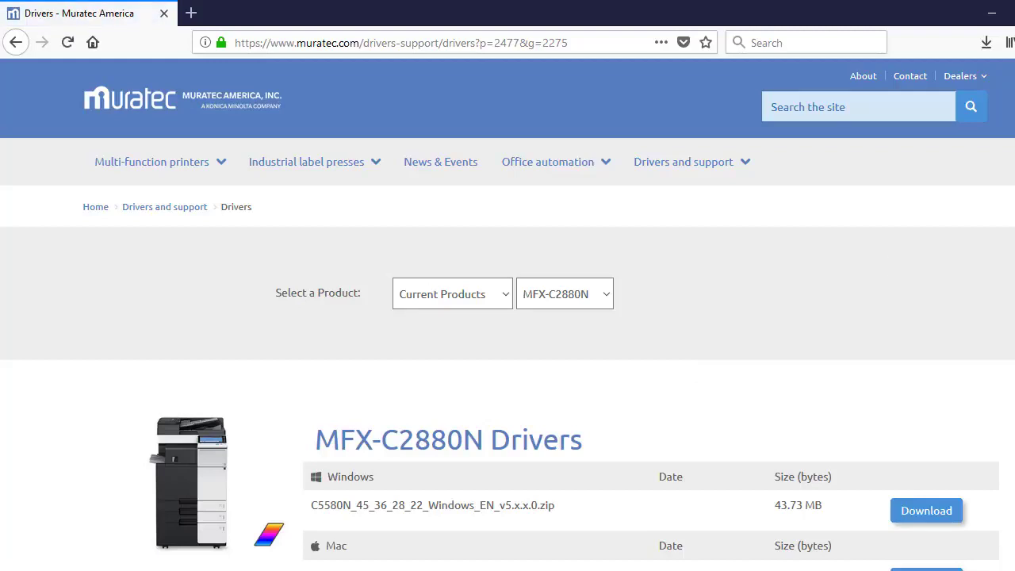
scroll(928, 210, down, 2)
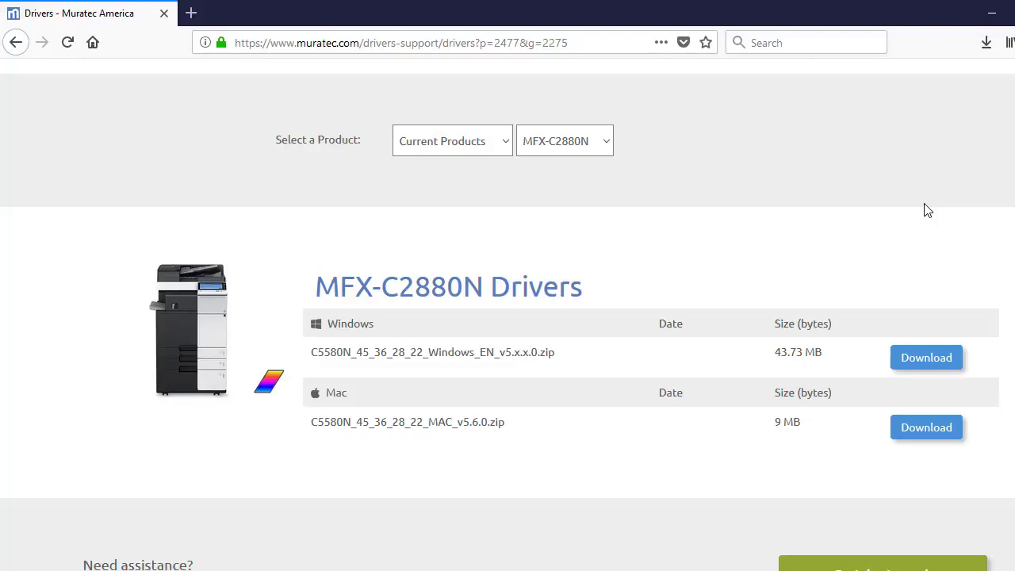
click(939, 364)
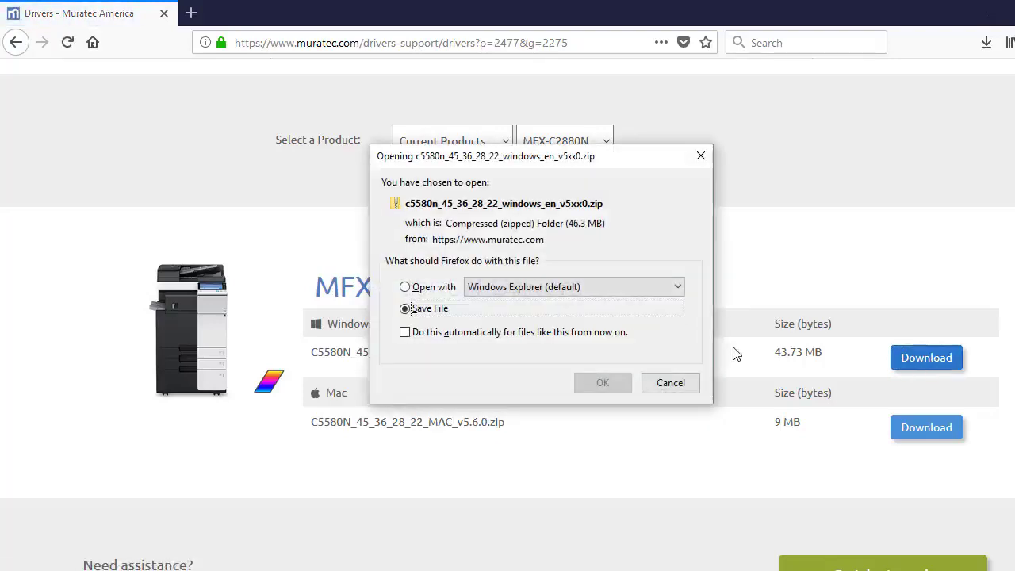
click(612, 385)
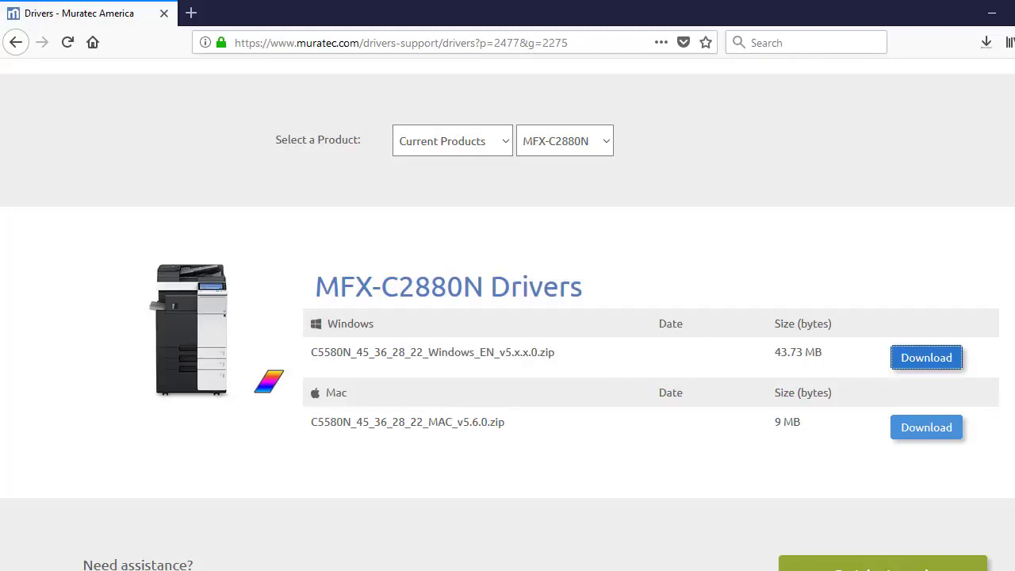
Minimize the browser and create a new desktop folder named Print Driver.
click(991, 18)
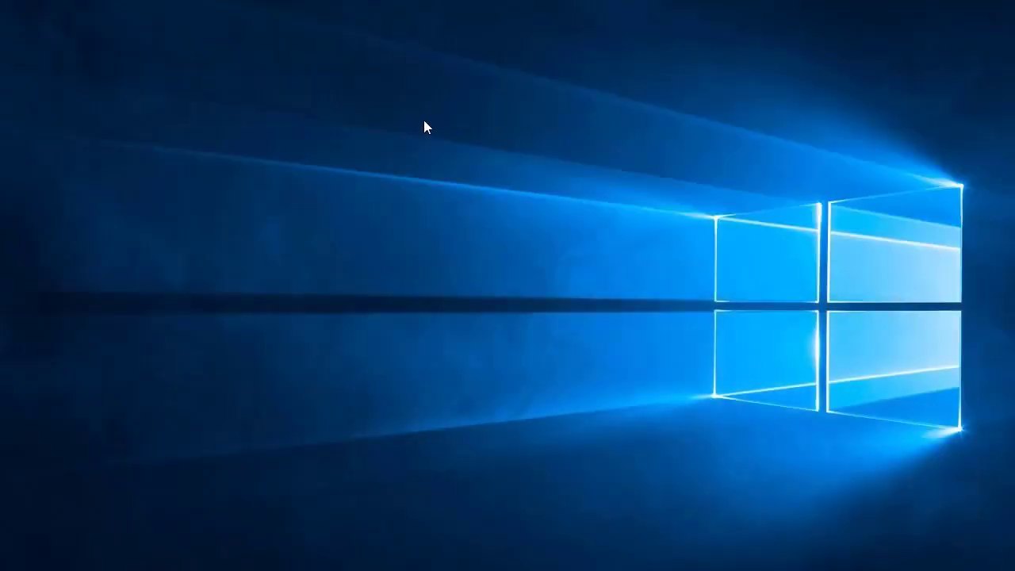
right_click(425, 127)
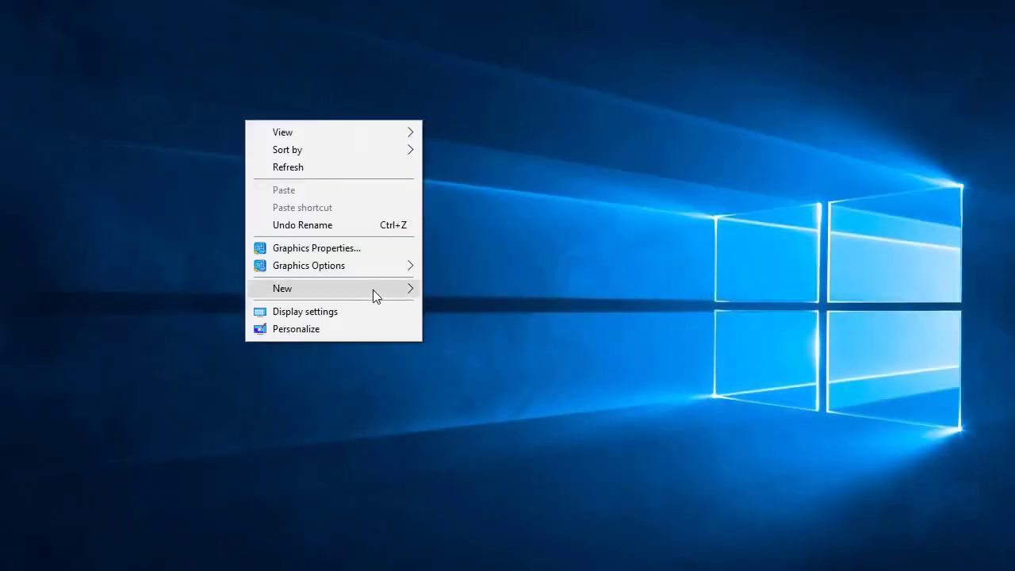
mouse_move(374, 289)
click(207, 291)
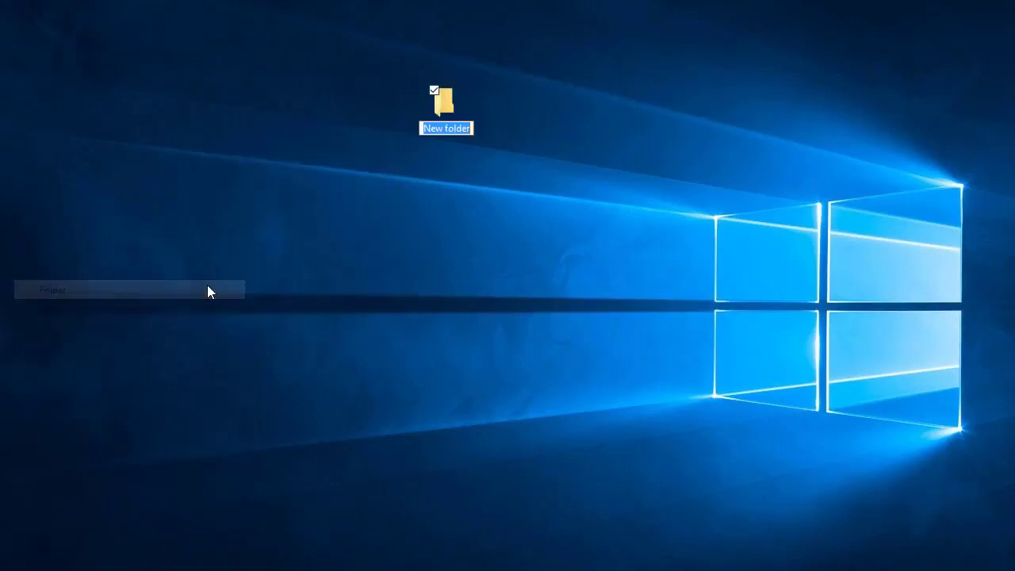
text(Print )
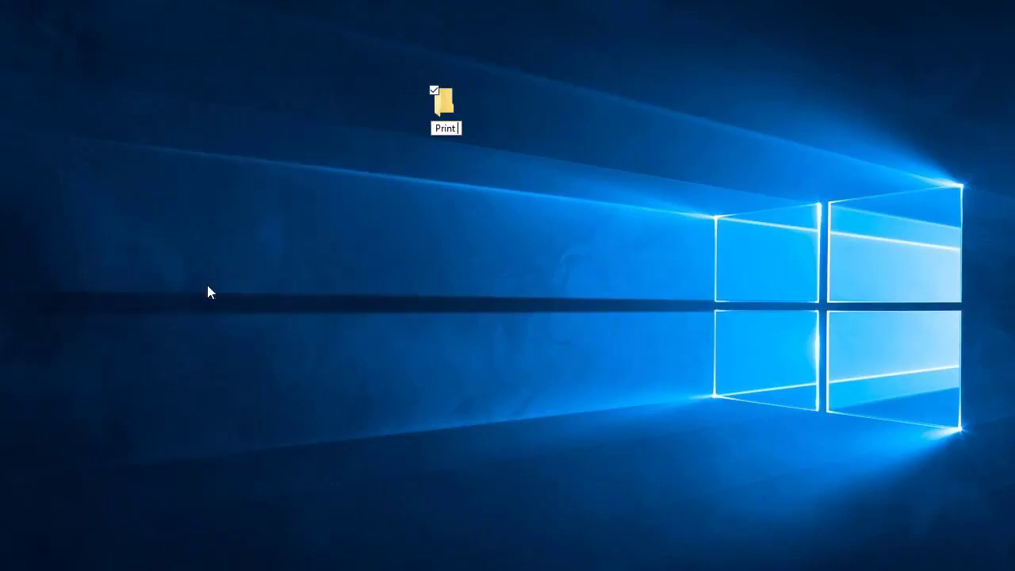
text(Driver)
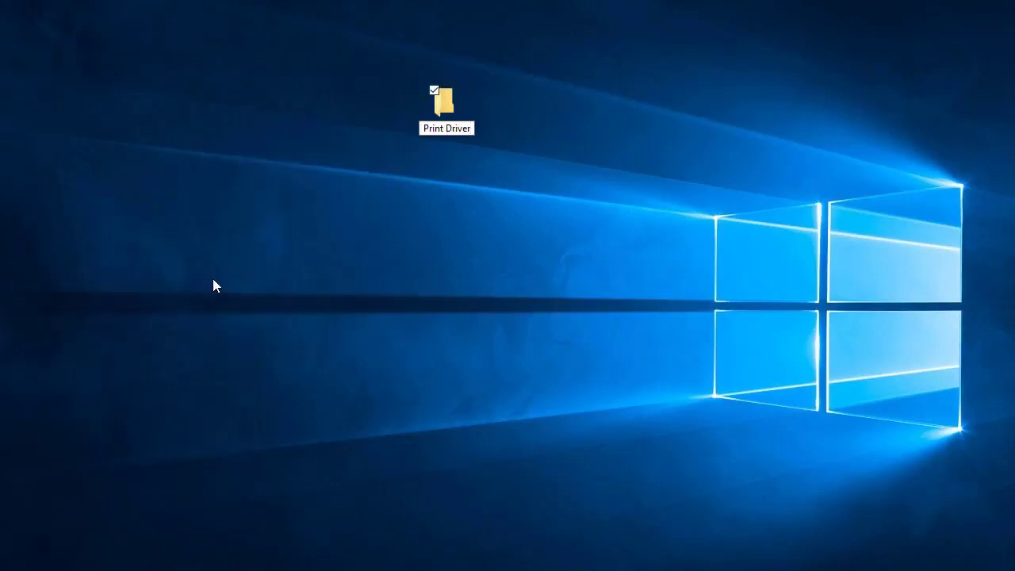
key(Return)
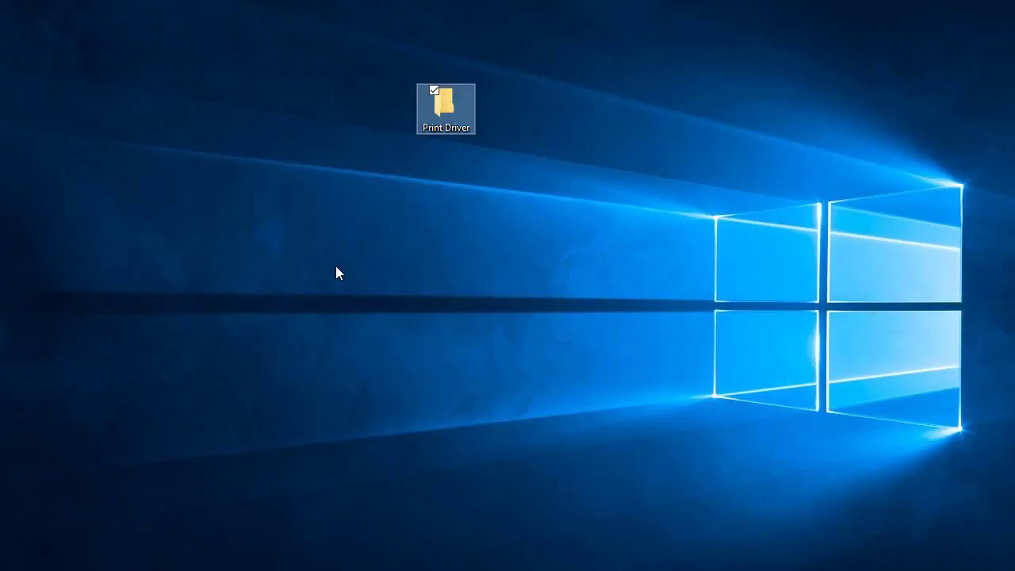
Switch back to Firefox and open the downloaded Windows driver archive in File Explorer.
click(600, 570)
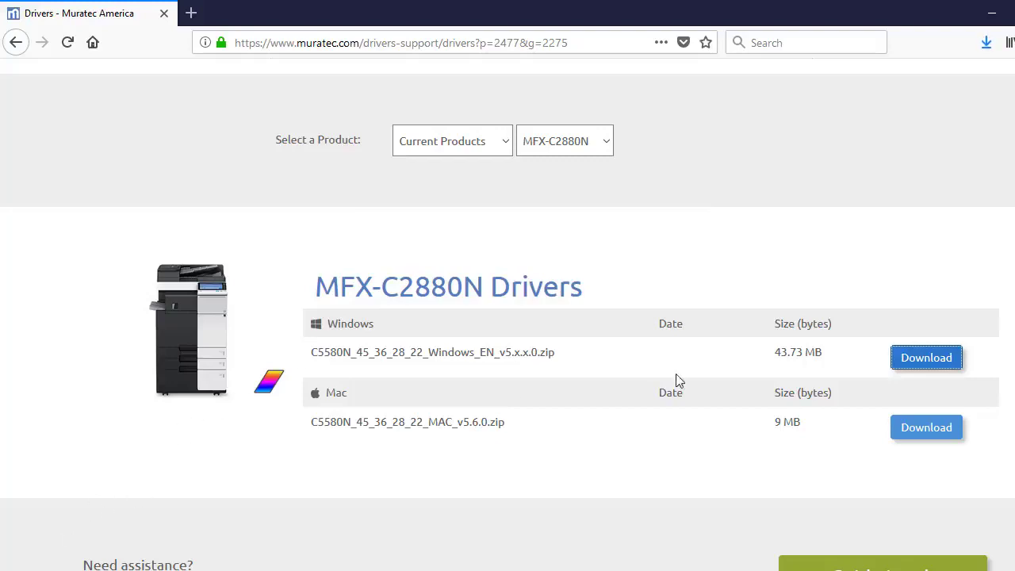
click(990, 50)
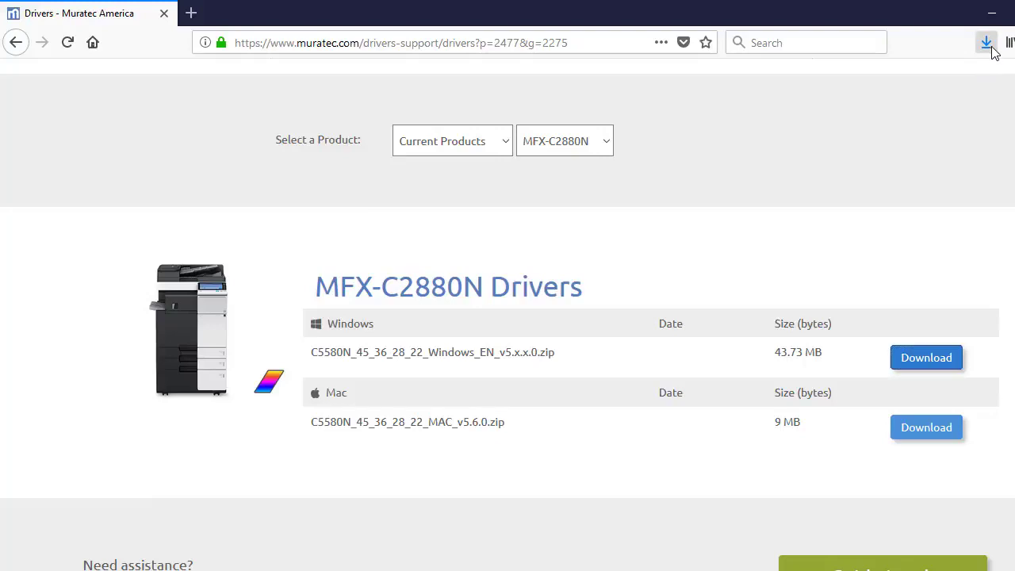
click(798, 99)
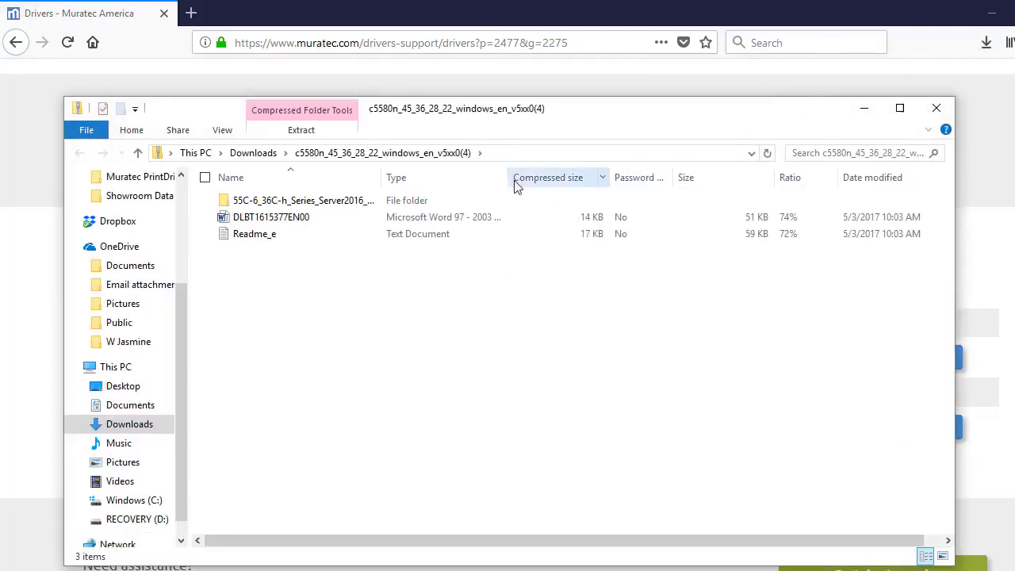
Extract all files from the driver archive into the Print Driver folder on the desktop.
click(302, 130)
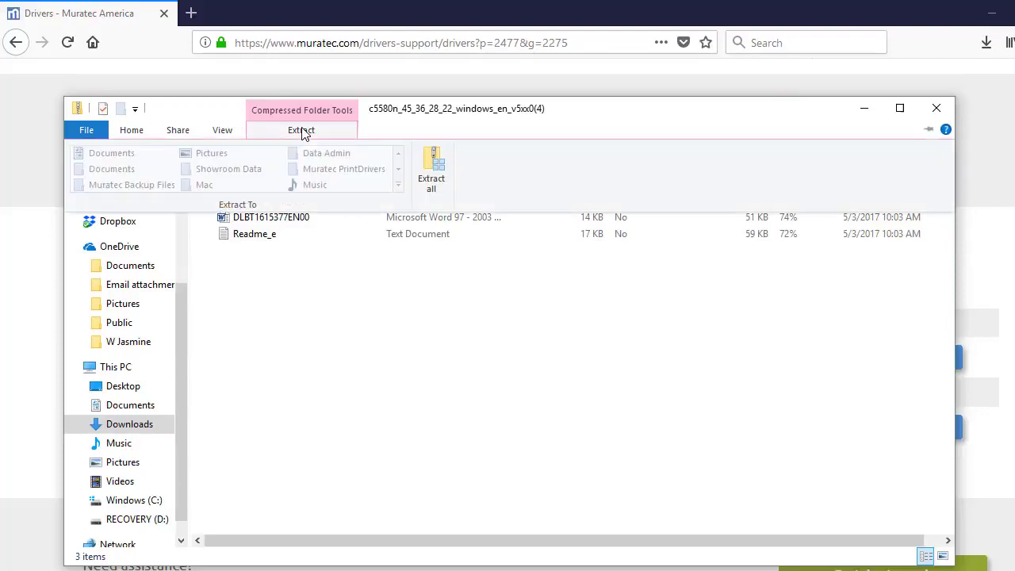
click(430, 165)
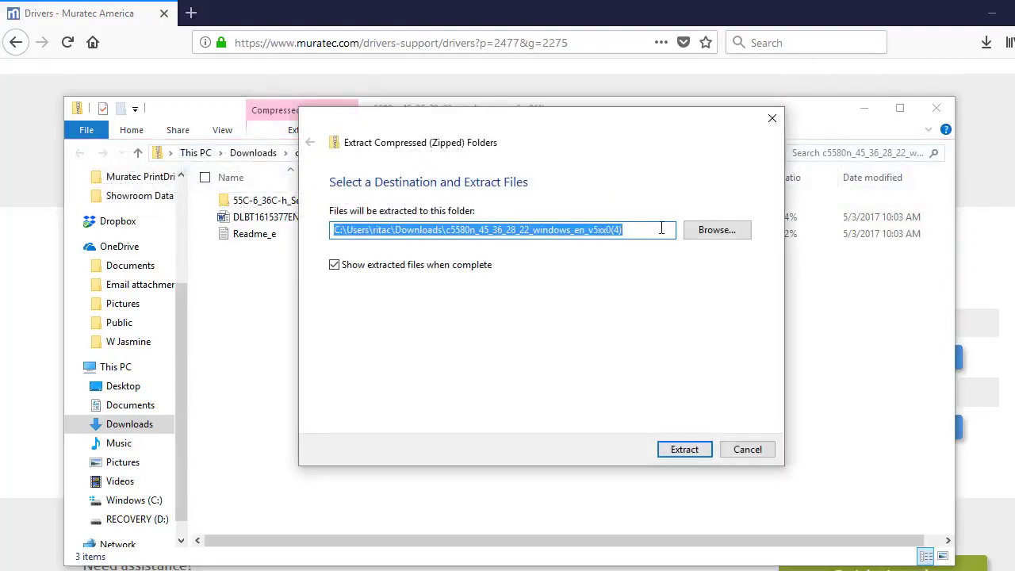
click(722, 232)
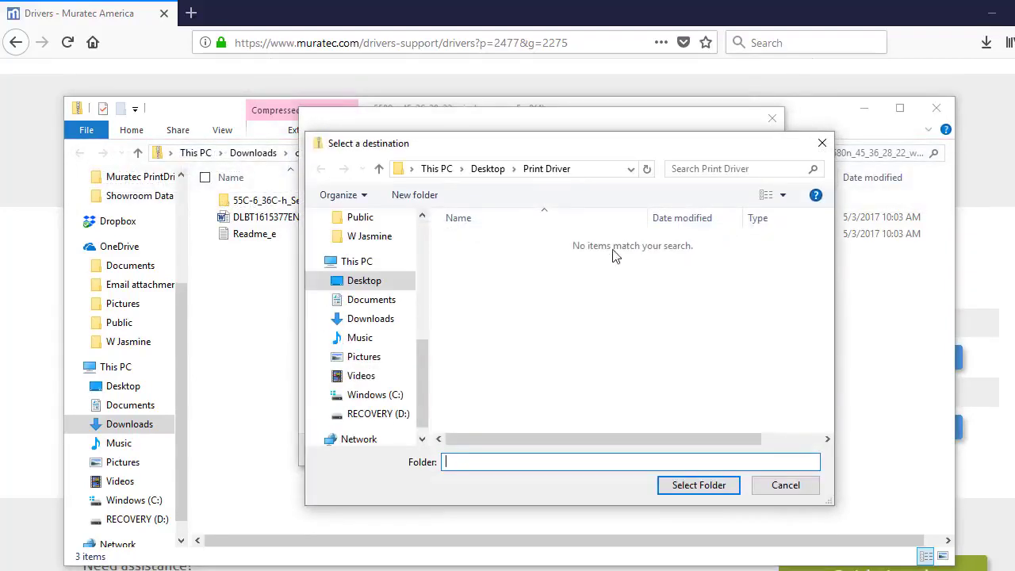
click(377, 269)
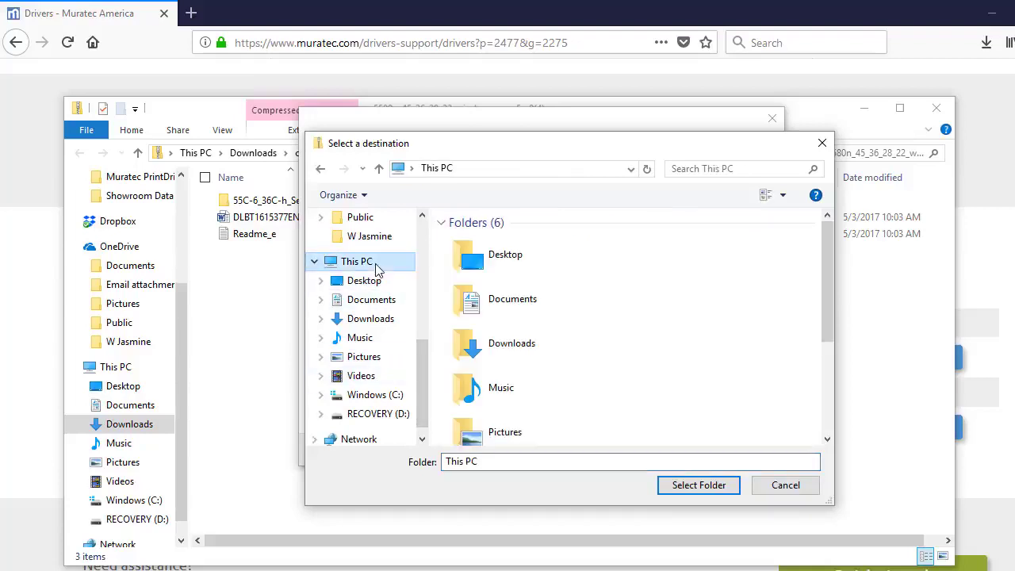
click(511, 249)
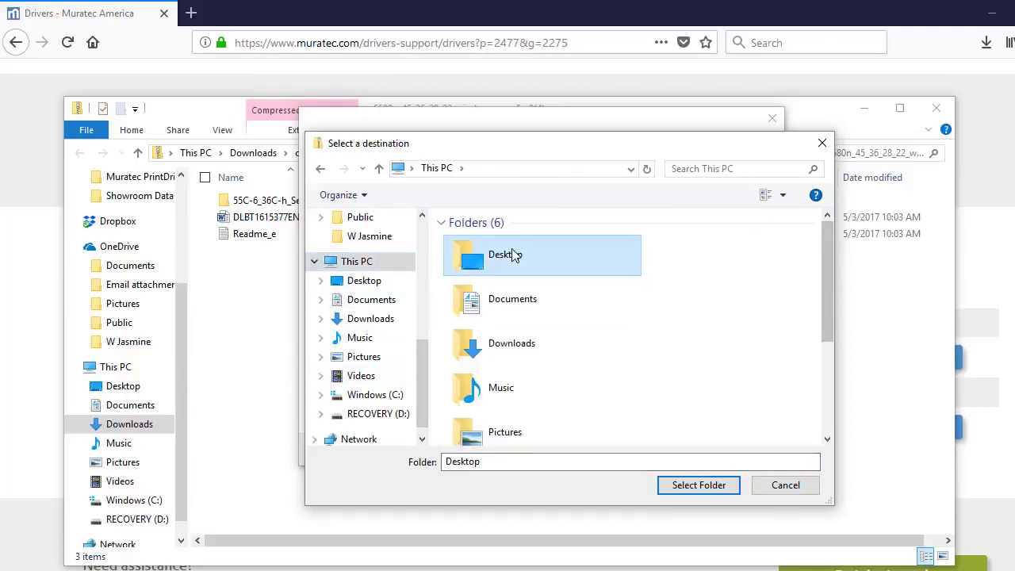
double_click(511, 248)
click(511, 248)
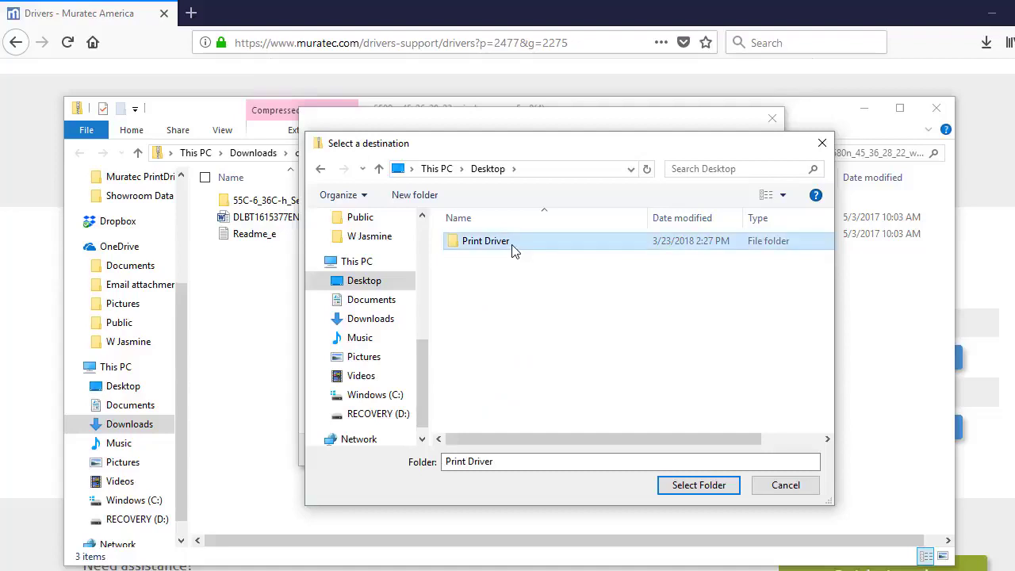
double_click(512, 249)
click(692, 482)
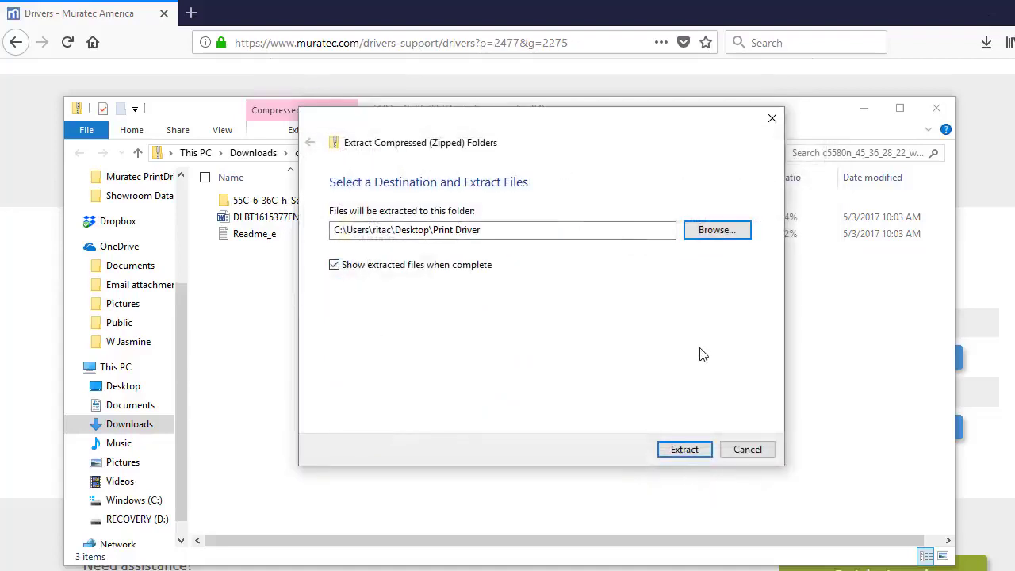
click(682, 449)
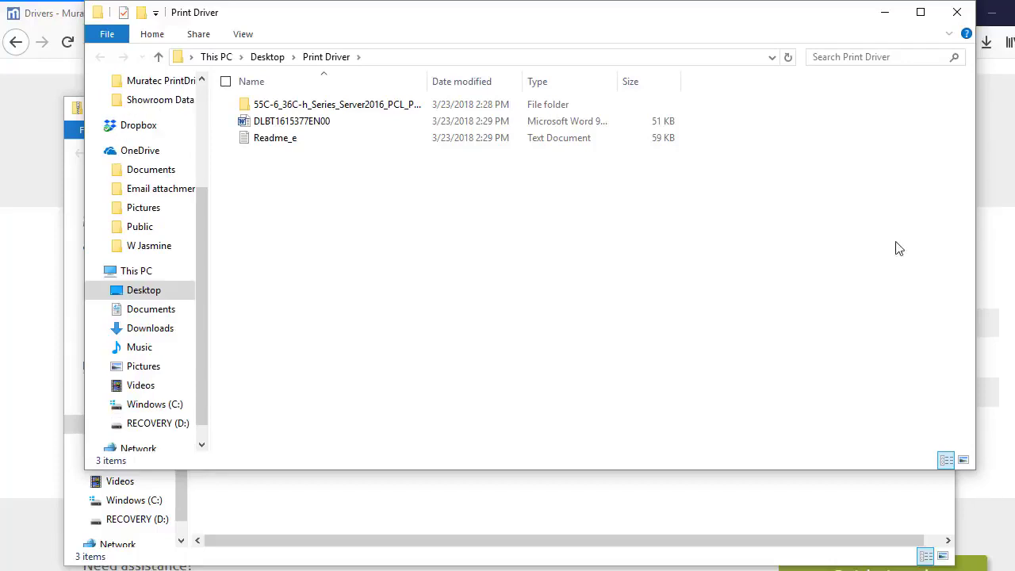
Launch Setup64 from the Driver subfolder of the extracted 55C-6_36C-h_Series_Server2016_PCL_PS_FAX_v5.x.x.0 folder.
double_click(290, 113)
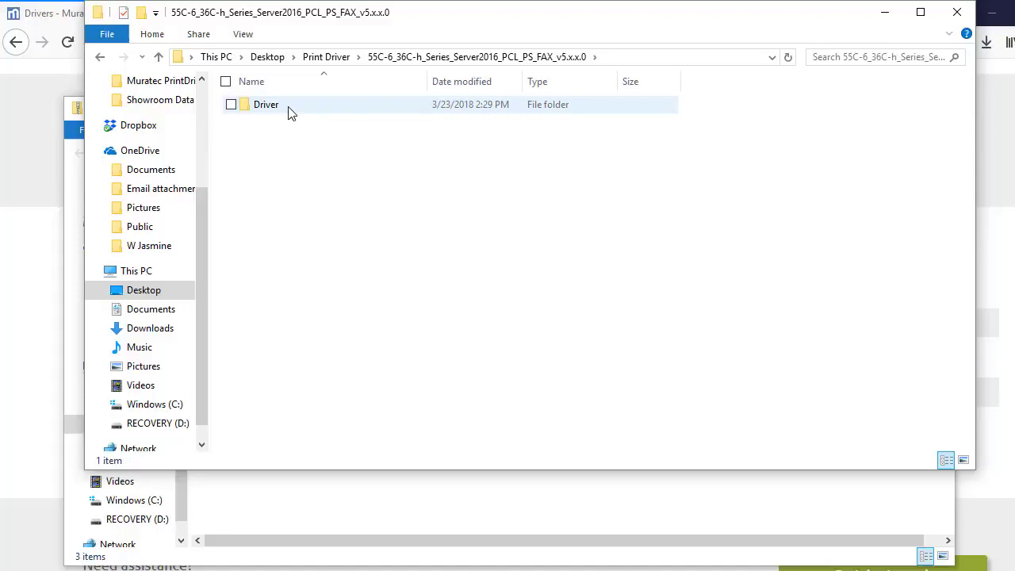
double_click(290, 111)
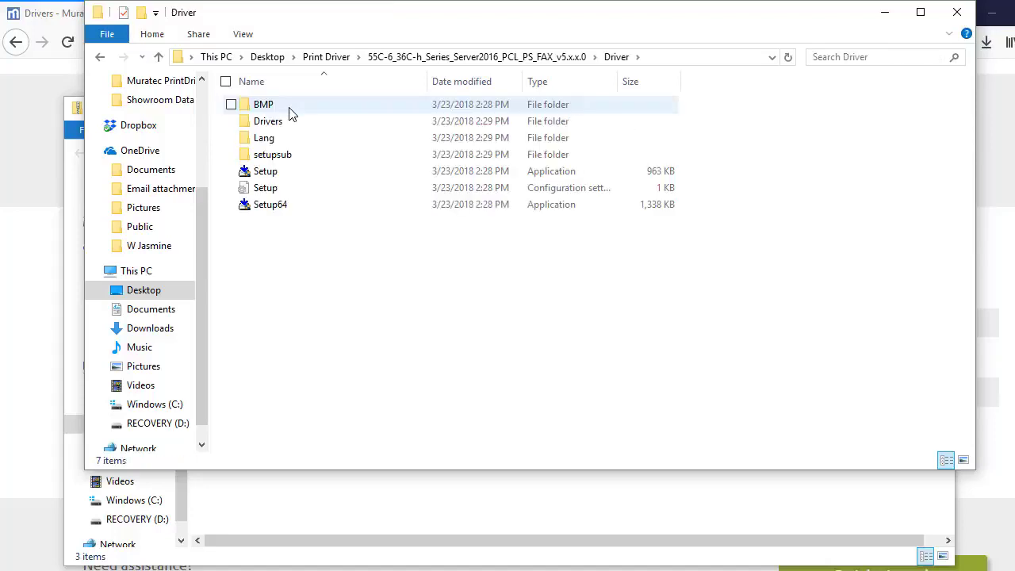
double_click(290, 206)
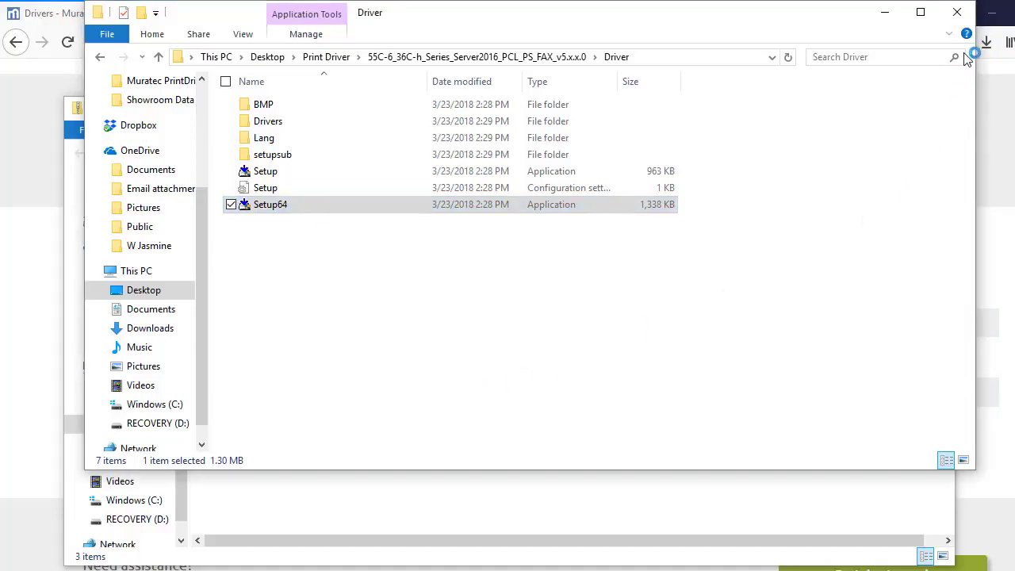
Clear the desktop by closing both File Explorer windows, minimizing the browser and moving the Print Driver folder aside.
click(957, 12)
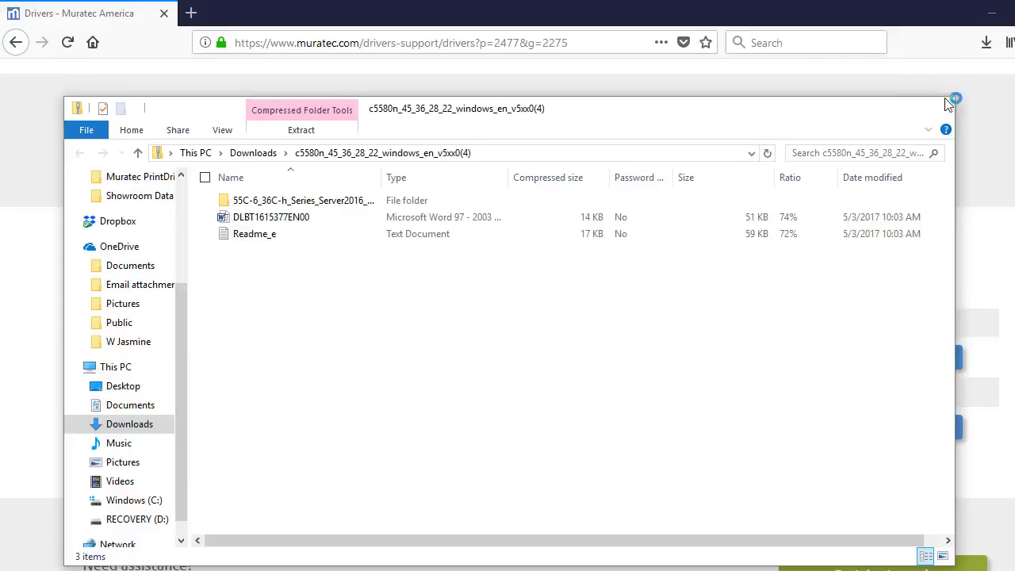
click(936, 107)
click(993, 15)
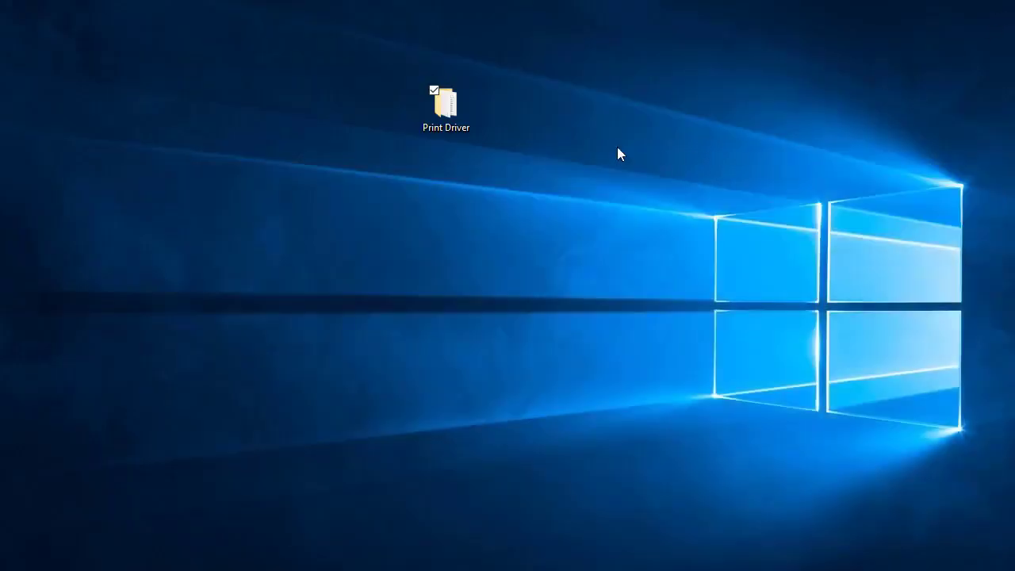
drag(452, 111, 1014, 103)
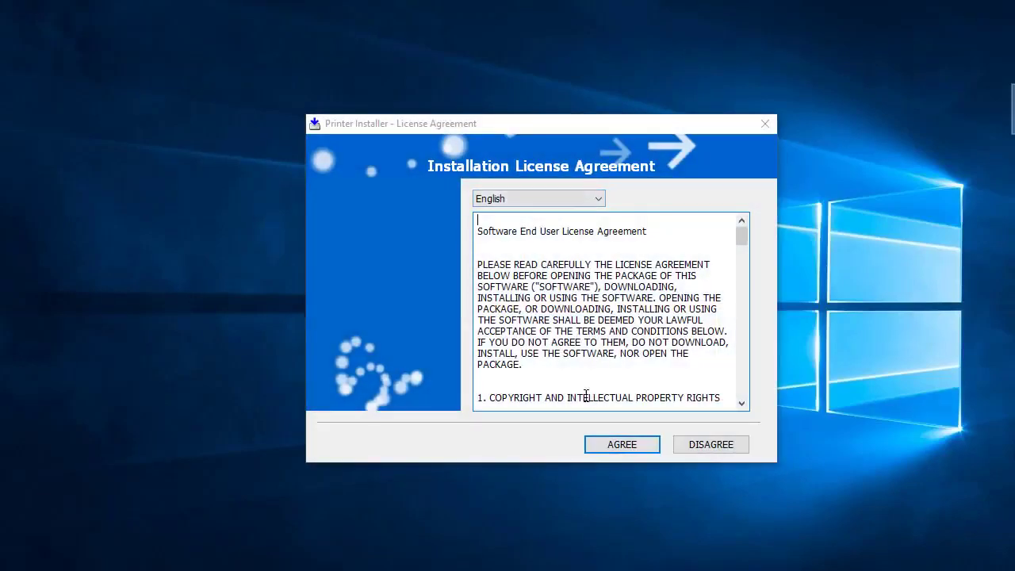
Accept the installation license agreement and choose the Generic 36C-6Series (36C-6e/36C-6/28C-6e/28C-6/22C-6e/22C-6) product model.
click(622, 445)
click(396, 246)
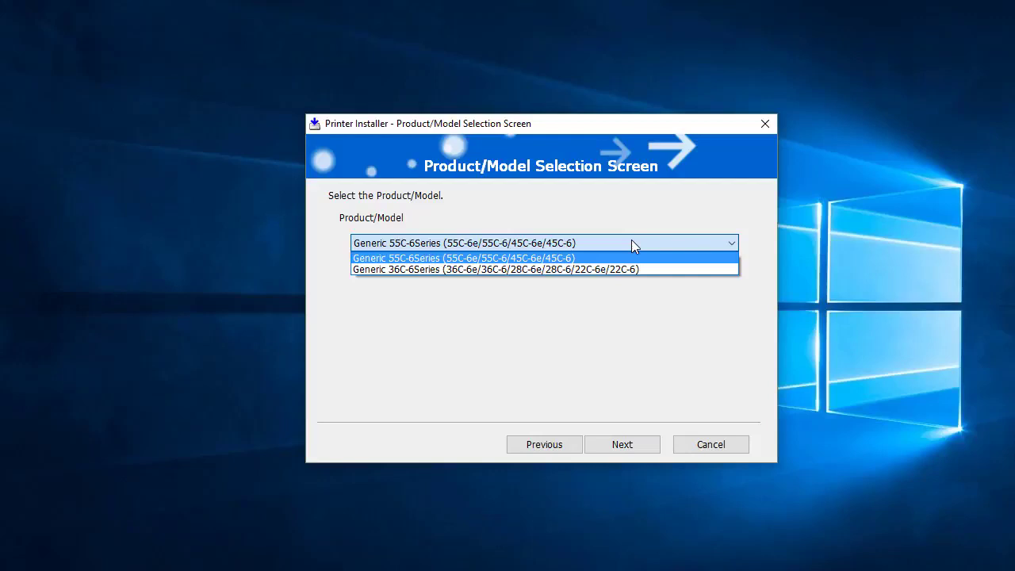
click(555, 271)
click(625, 453)
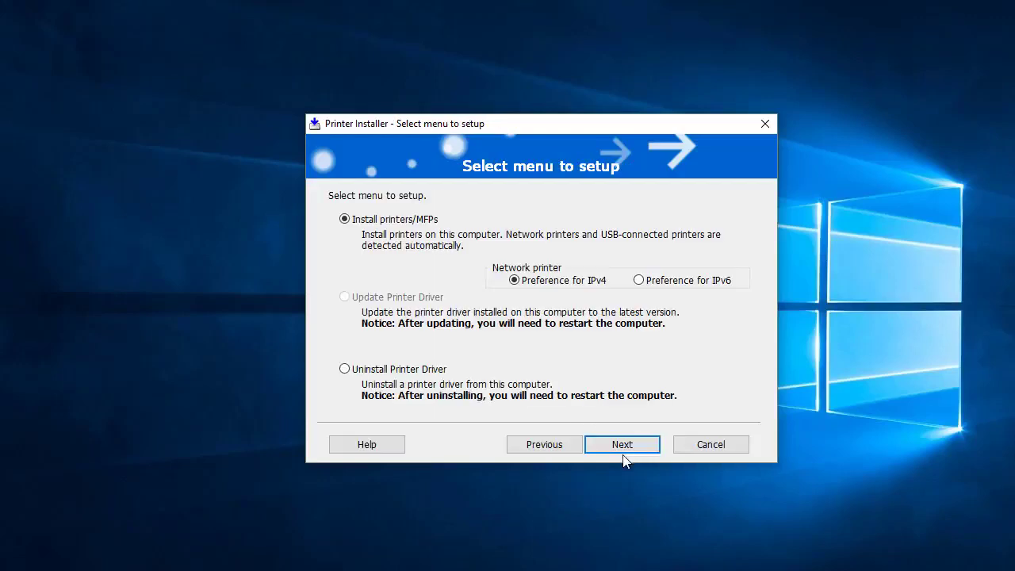
Install the Muratec MFX-C2880N with IPv4 preference, Normal Printing, English driver language and only the Generic 36C-6SeriesPCL component.
click(625, 445)
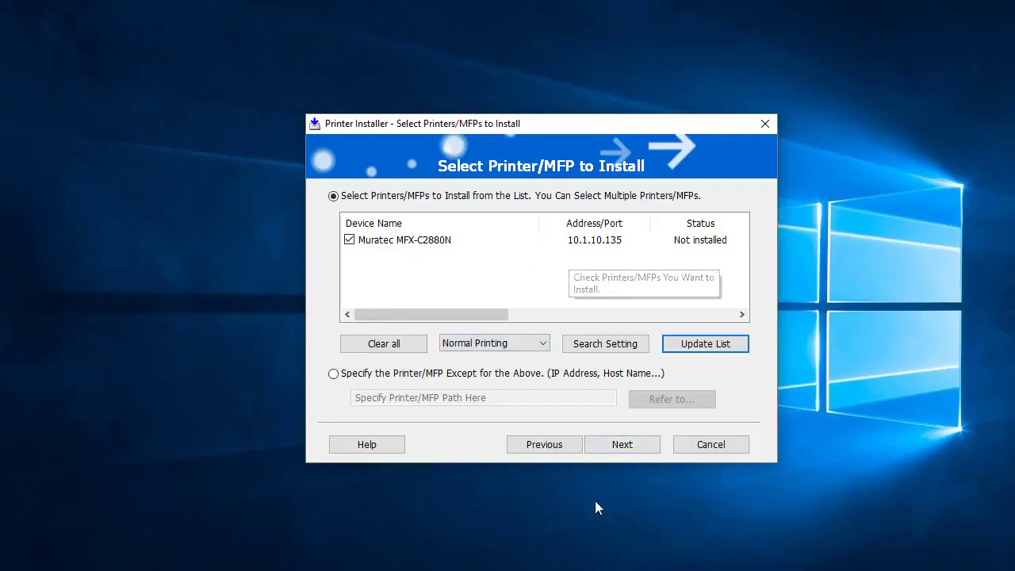
click(625, 450)
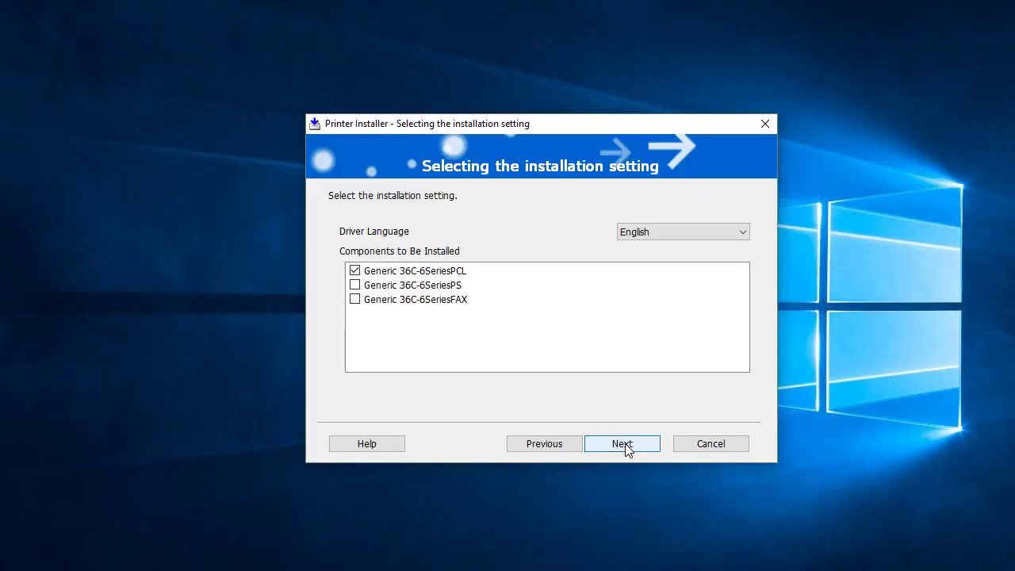
click(626, 448)
click(625, 449)
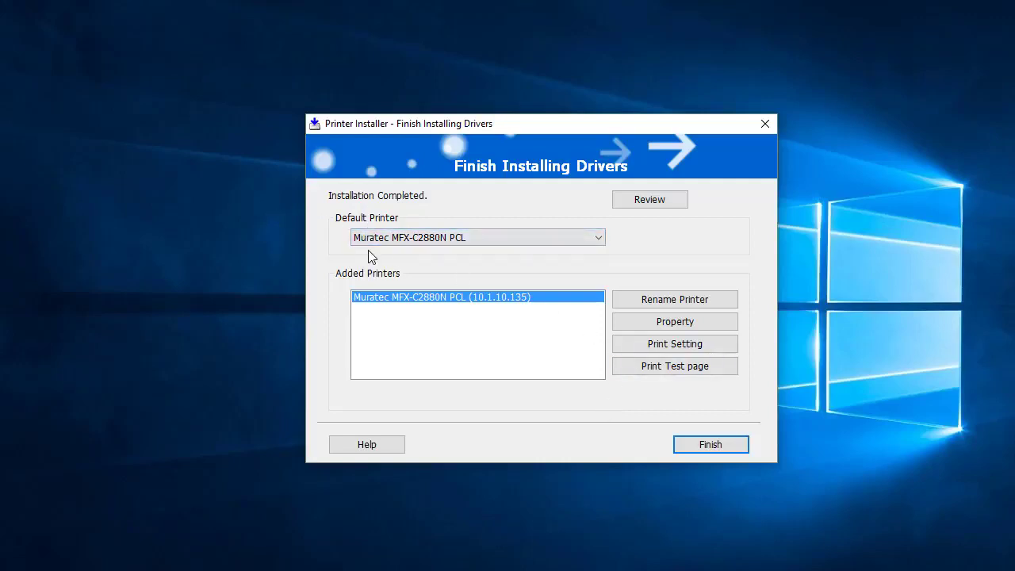
Choose the Muratec MFX-C2880N PCL as default printer and rename it to Muratec MFX-C2880N.
click(601, 238)
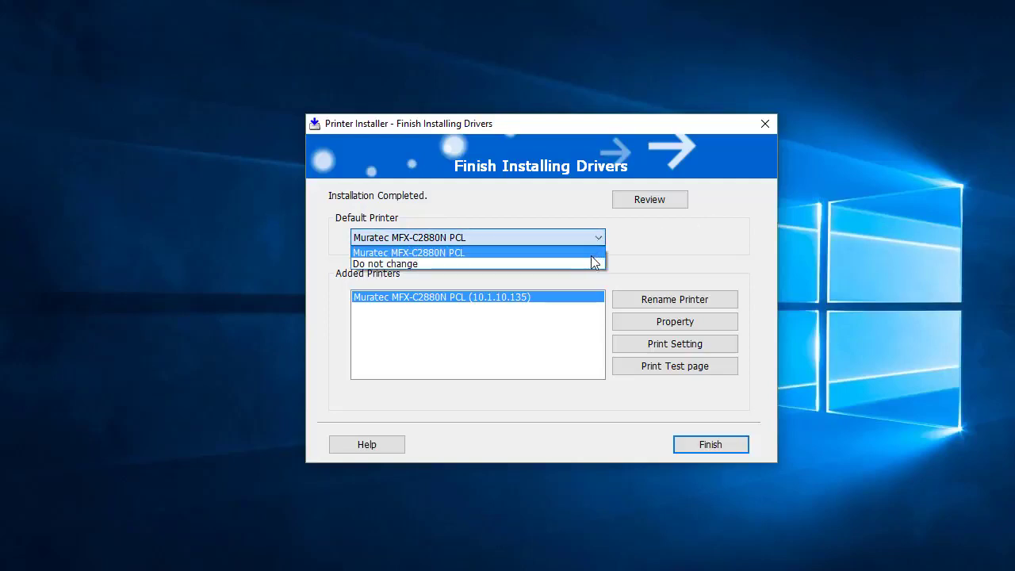
click(580, 253)
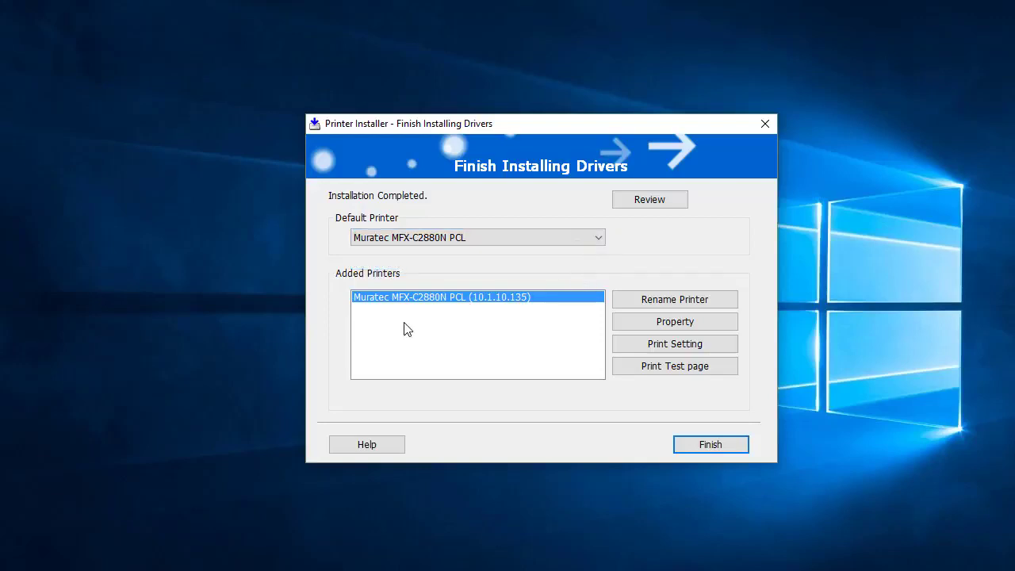
click(678, 301)
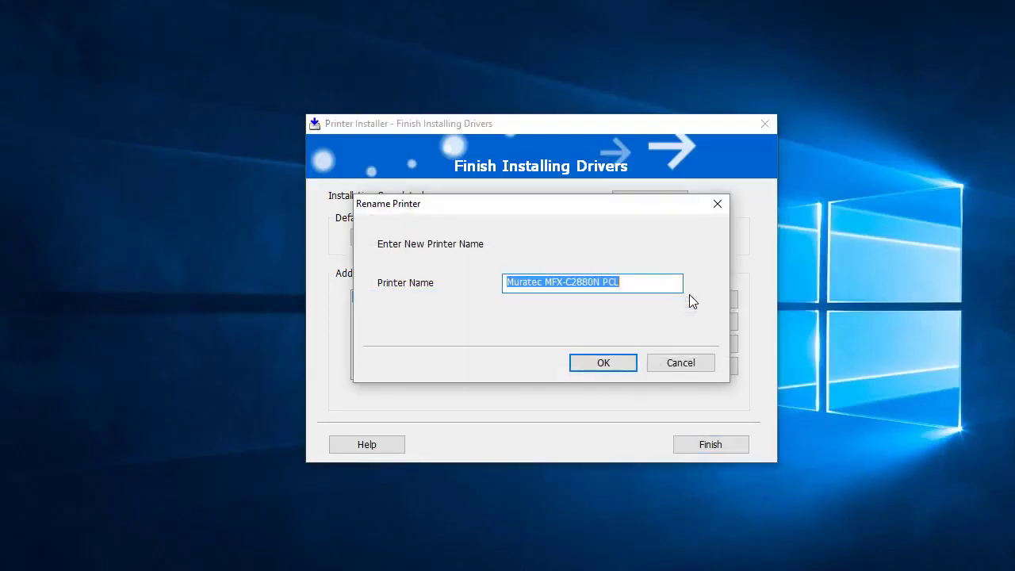
click(669, 283)
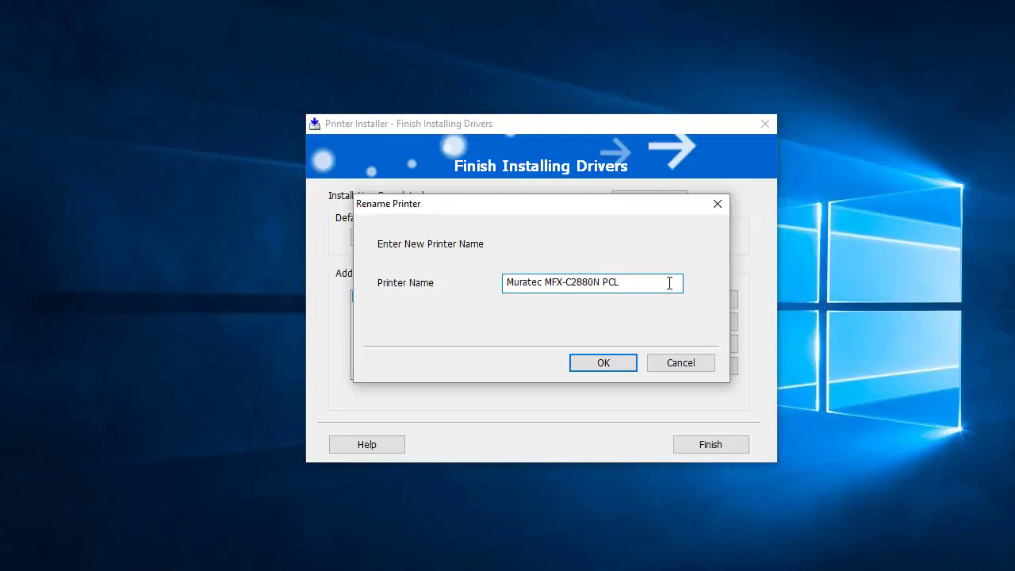
key(BackSpace)
key(BackSpace)
key(BackSpace)
click(608, 367)
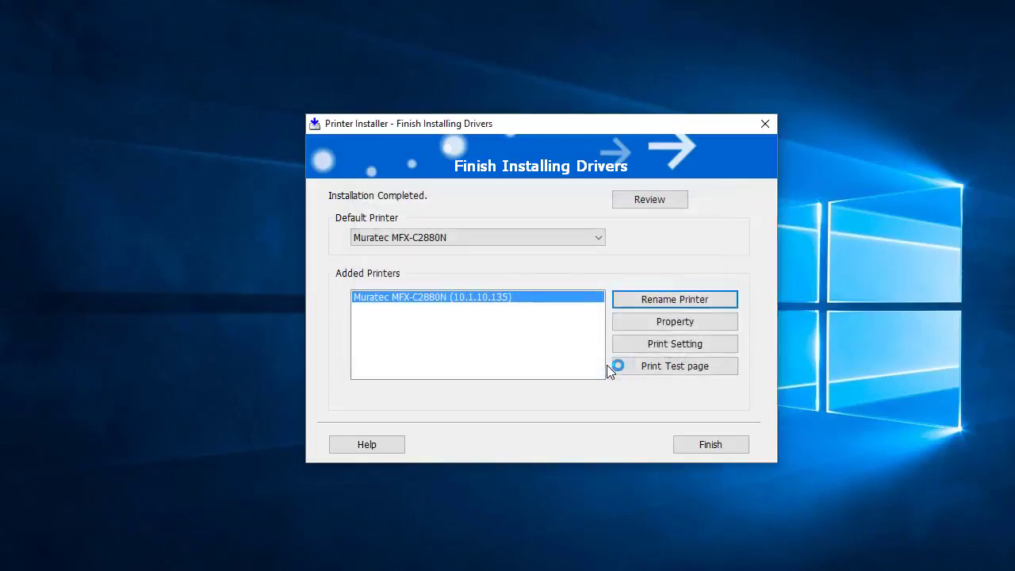
In the Muratec MFX-C2880N's printing defaults, turn off Remove White Background and Thin Line Support.
click(686, 322)
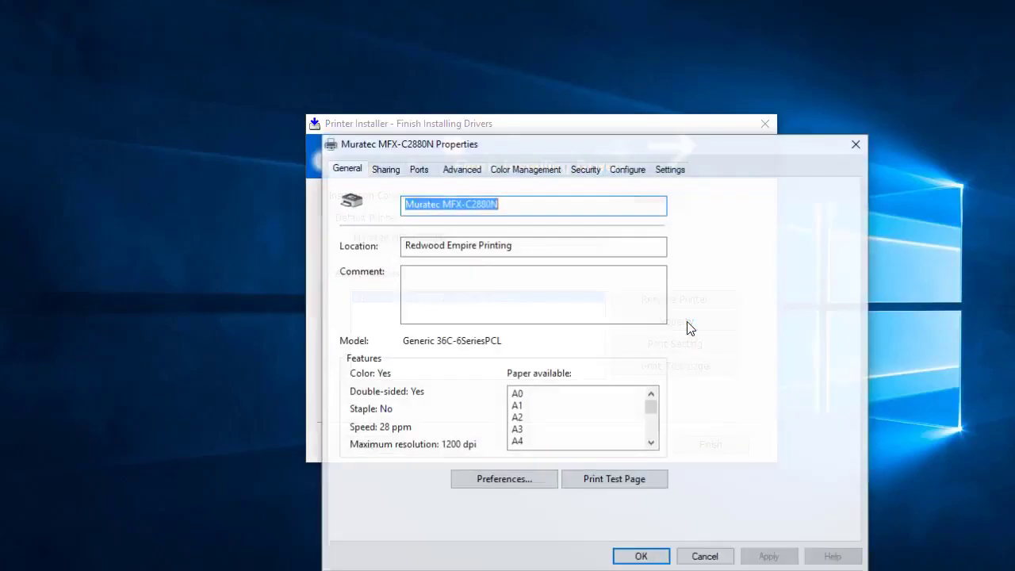
drag(669, 151, 617, 97)
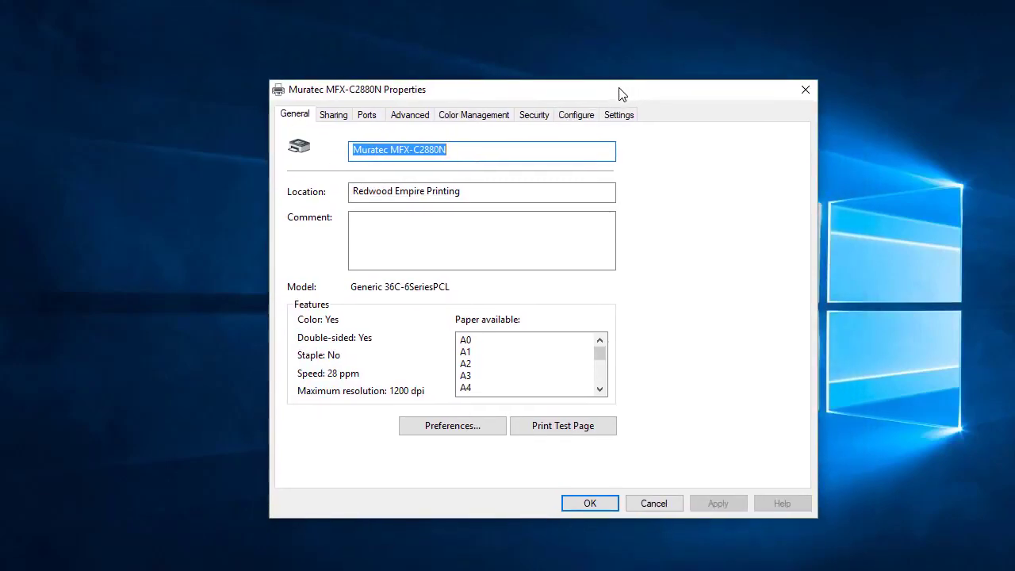
click(414, 120)
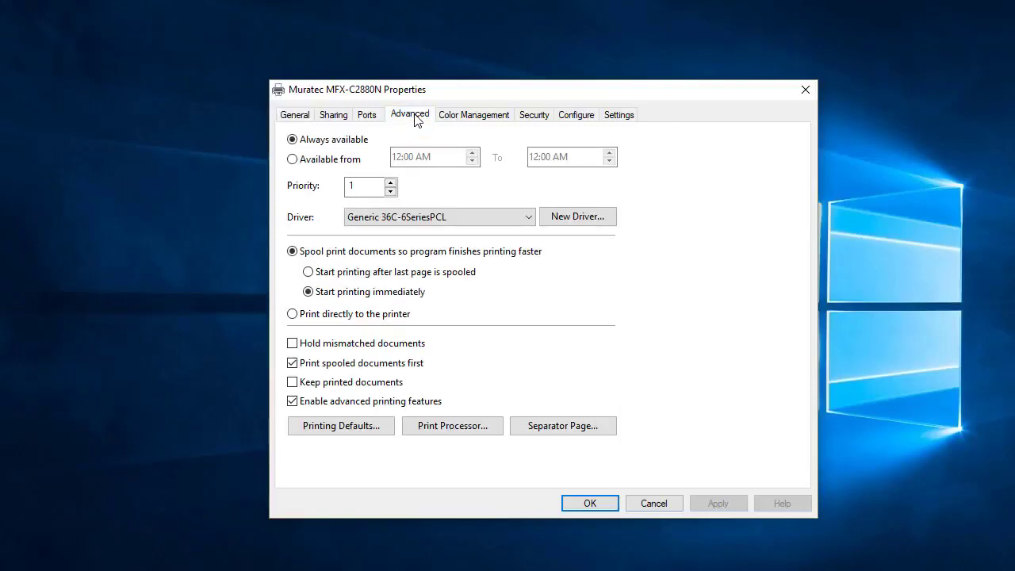
click(341, 431)
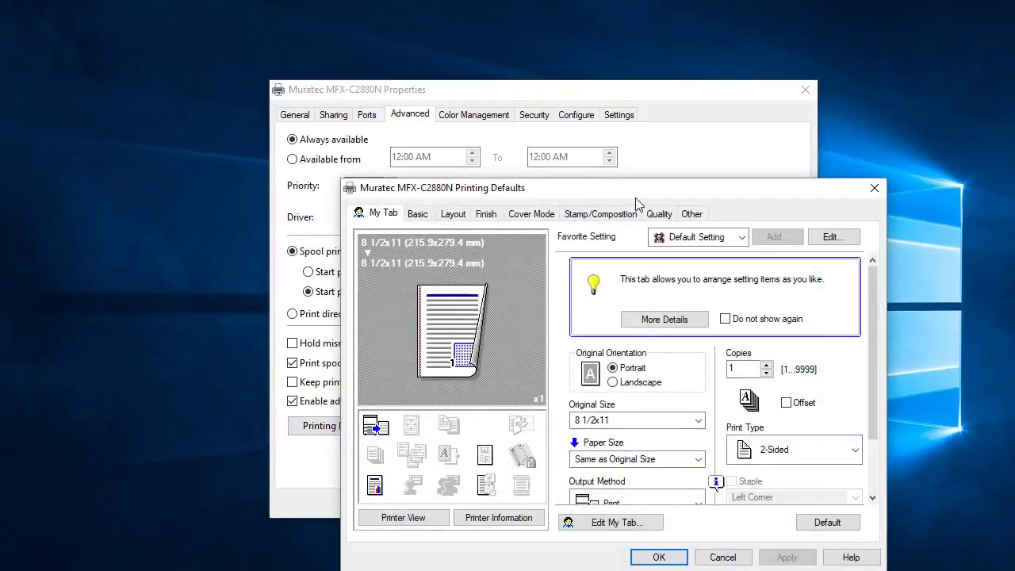
drag(637, 200, 566, 97)
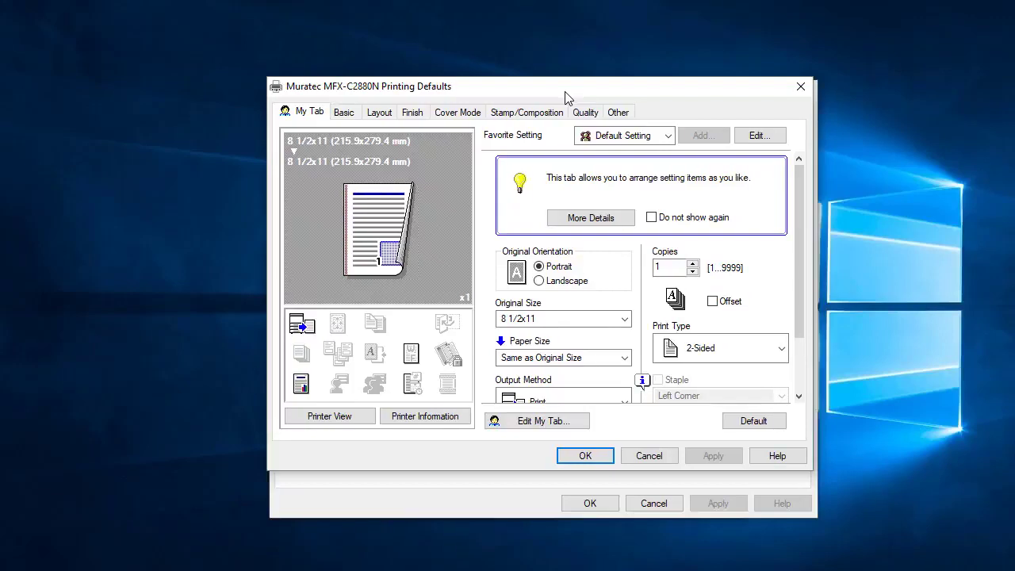
click(619, 114)
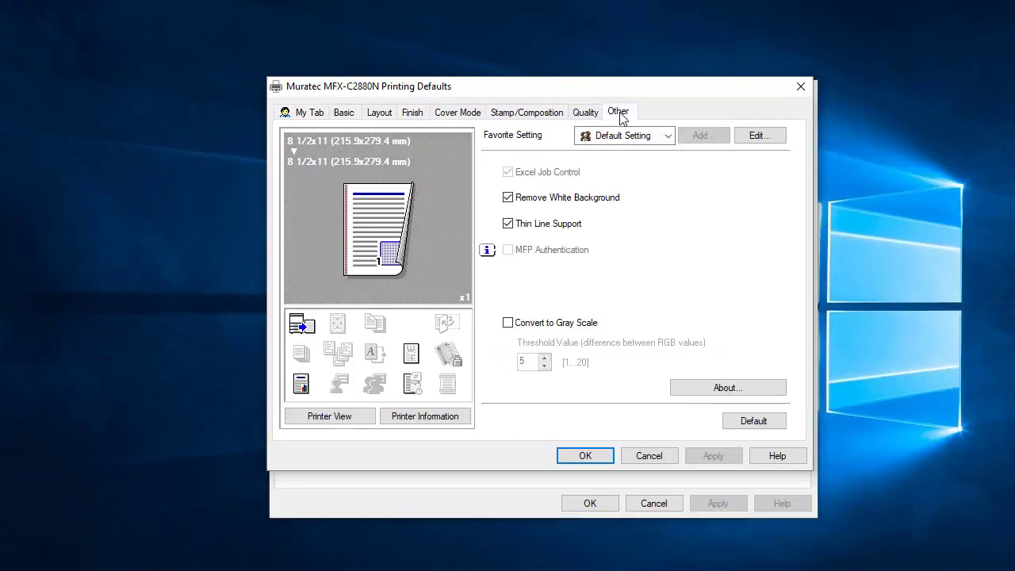
click(508, 197)
click(509, 223)
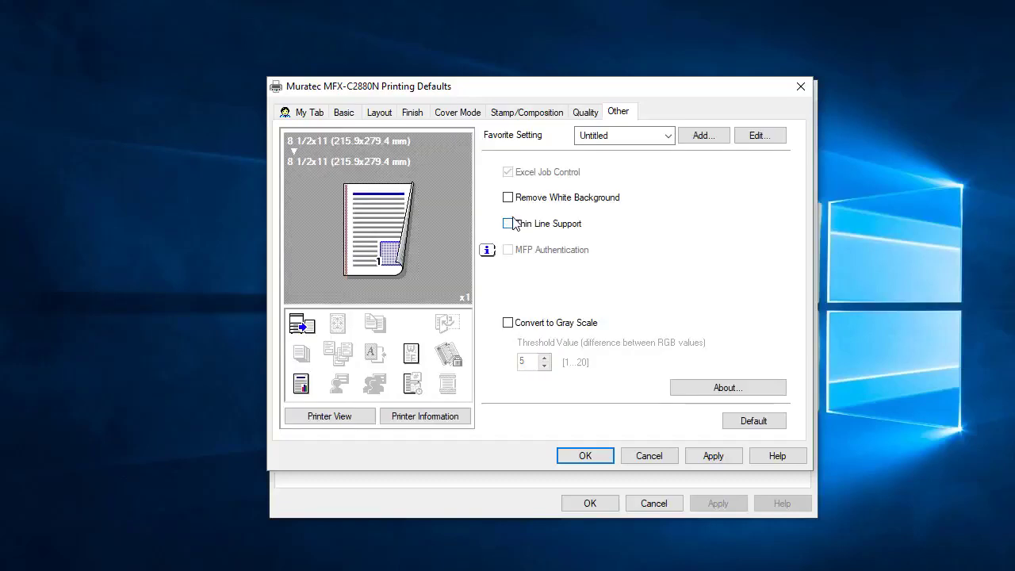
Set the default color to Auto Color and the print type to 1-Sided, saving the printing defaults and printer properties.
click(586, 113)
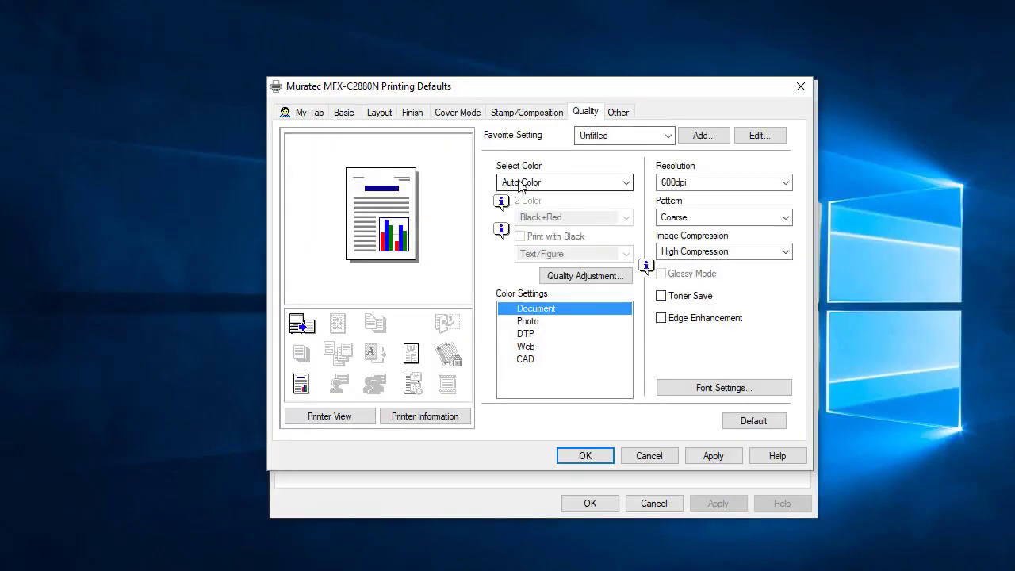
click(582, 184)
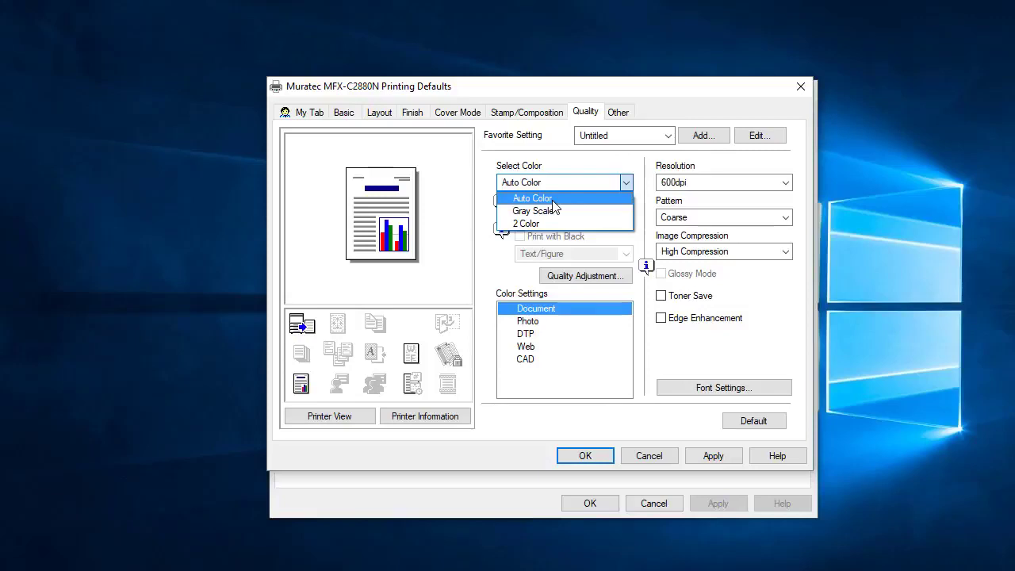
click(553, 199)
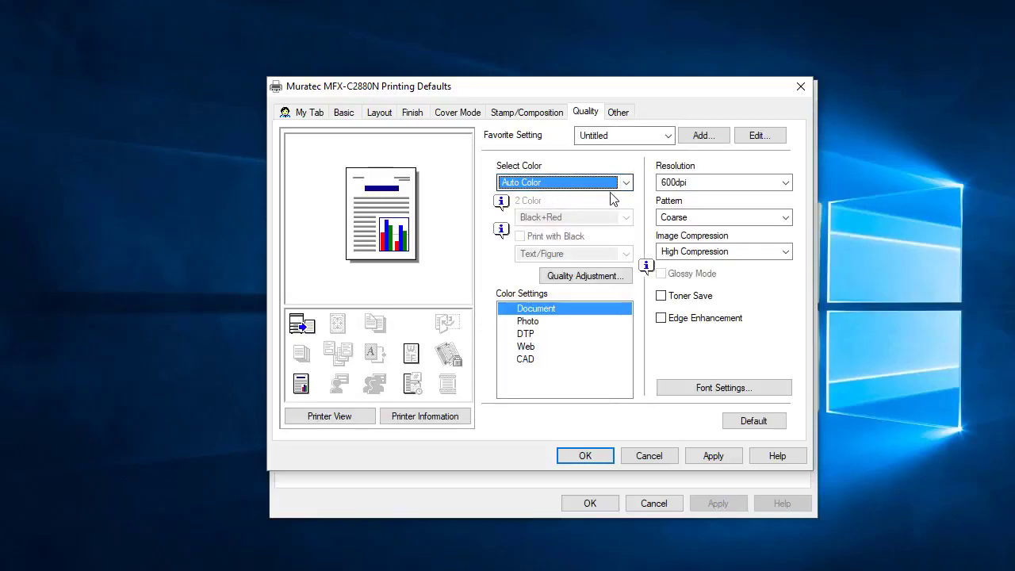
click(382, 115)
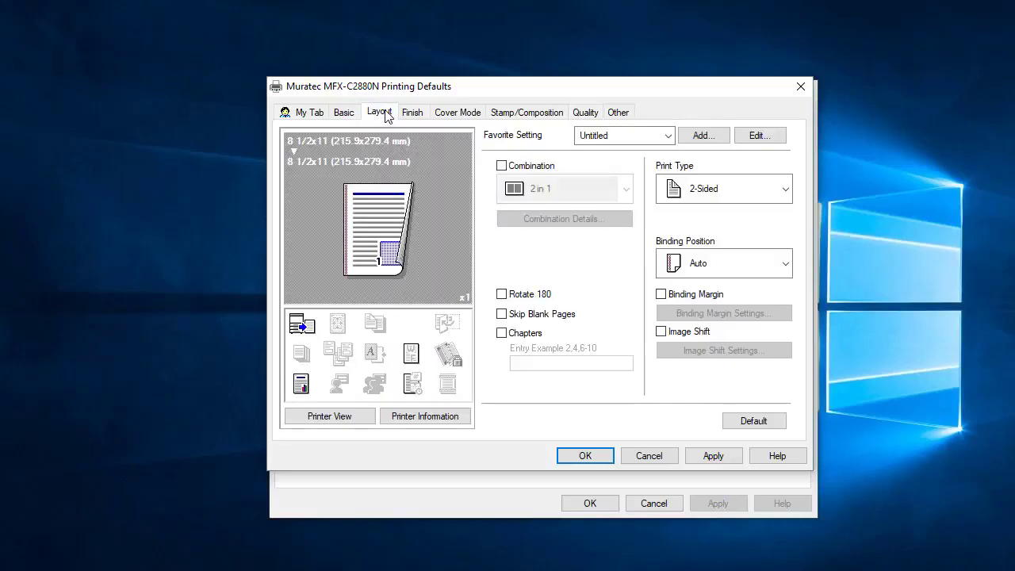
click(733, 195)
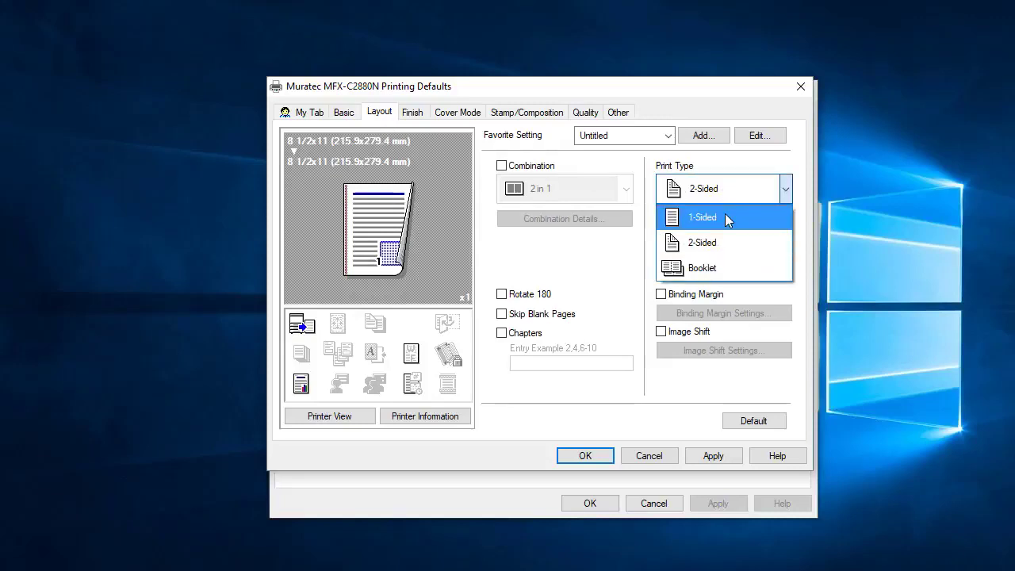
click(726, 217)
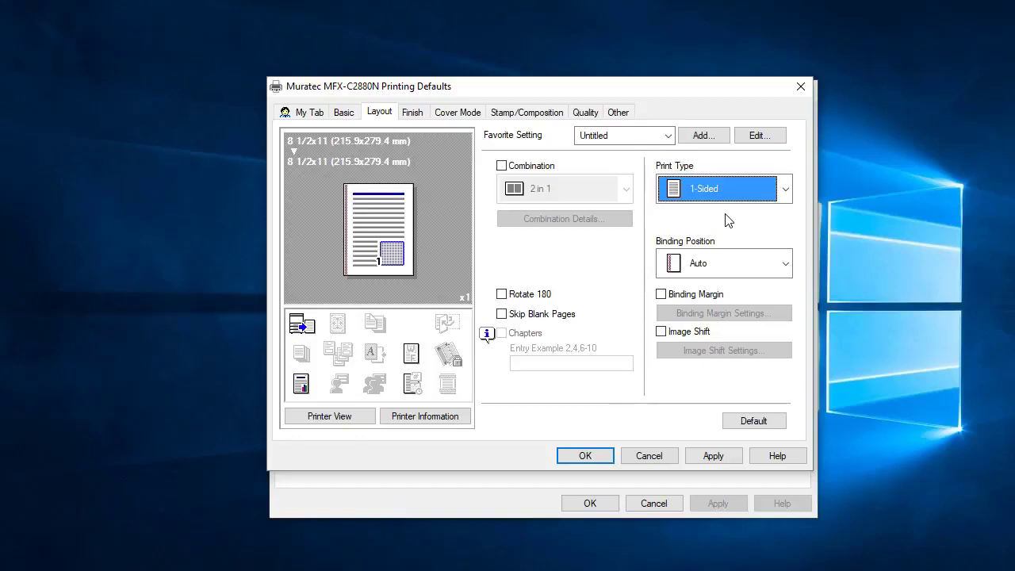
click(714, 456)
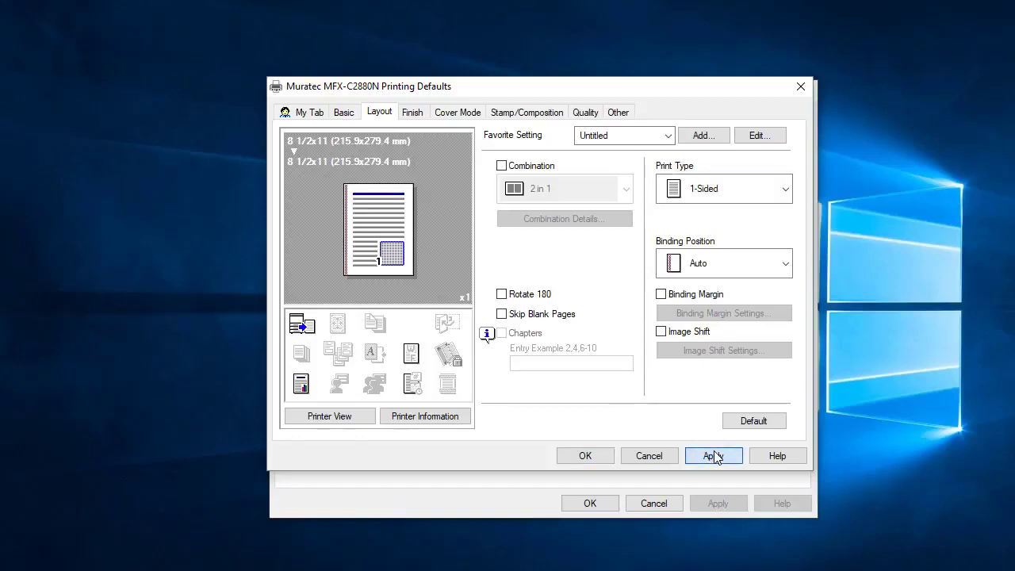
click(584, 456)
click(585, 503)
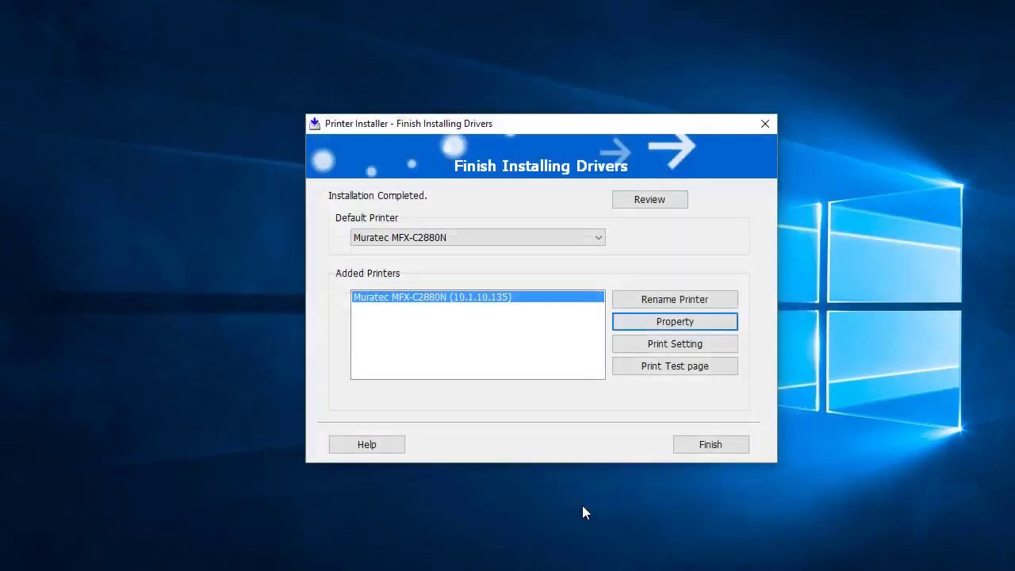
Print a test page on the Muratec MFX-C2880N and finish the printer installer.
click(688, 367)
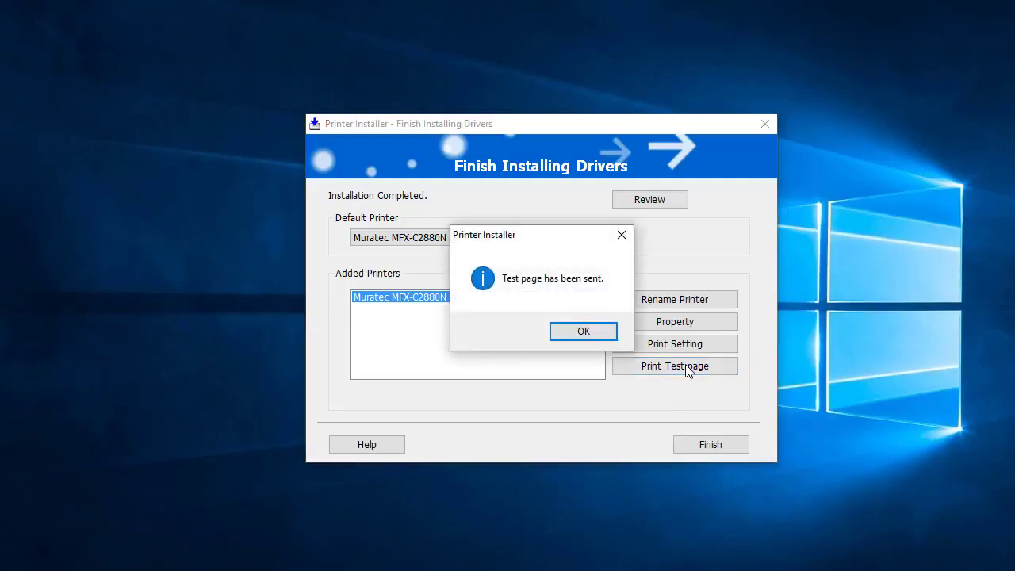
click(584, 333)
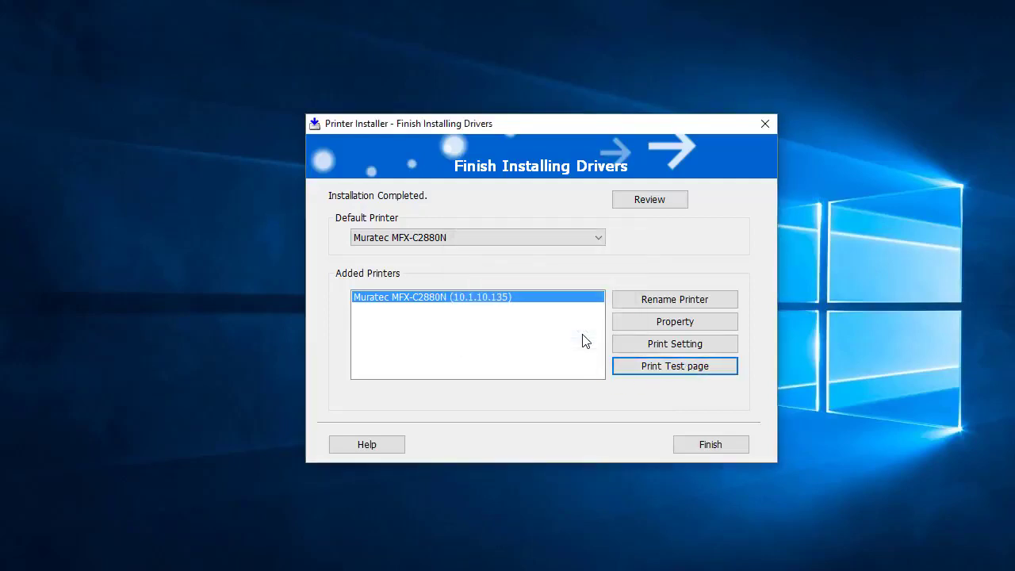
click(718, 444)
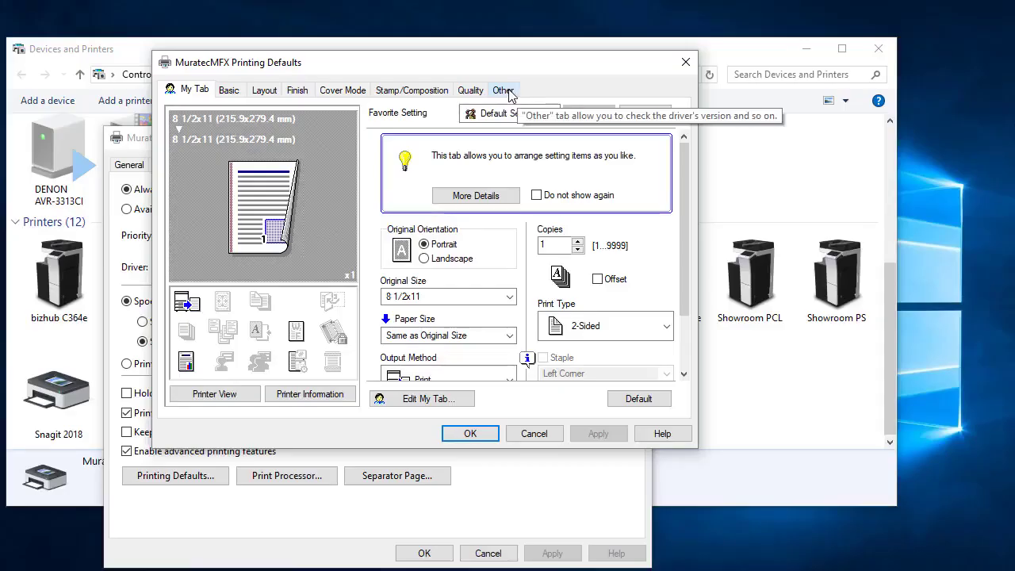
In the MuratecMFX printing defaults, turn off Excel Job Control, Remove White Background and Thin Line Support.
click(503, 90)
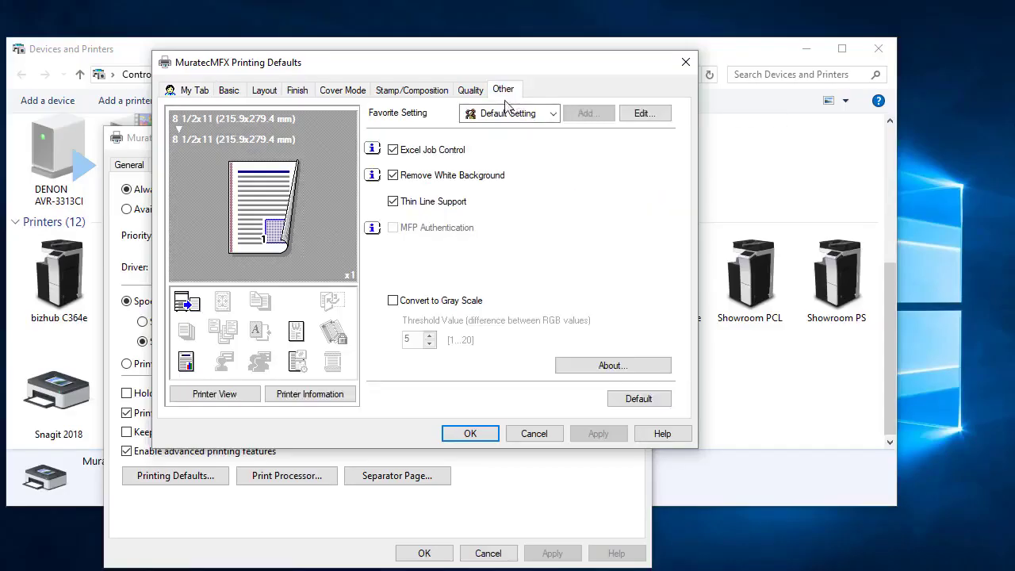
click(393, 150)
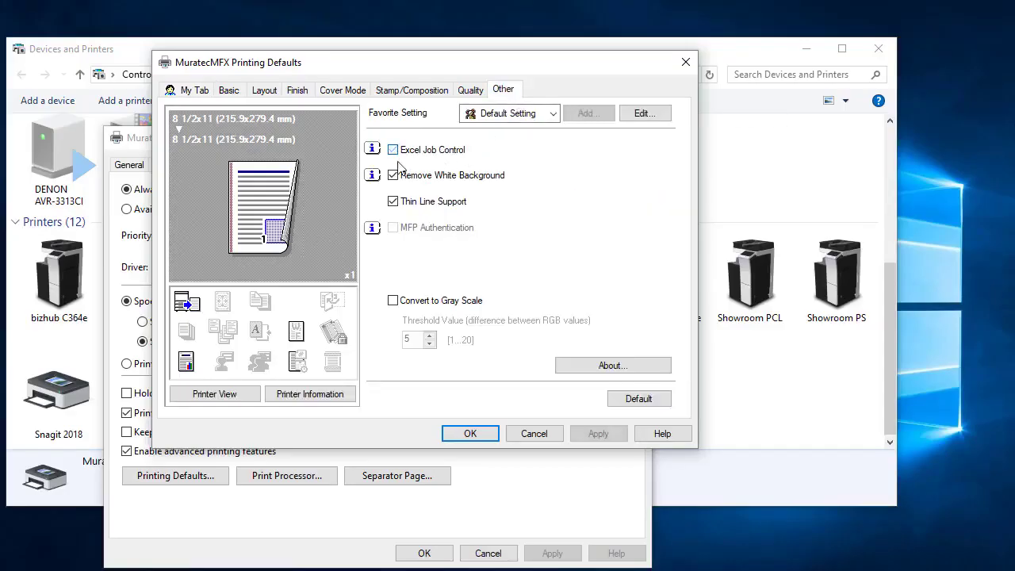
click(393, 202)
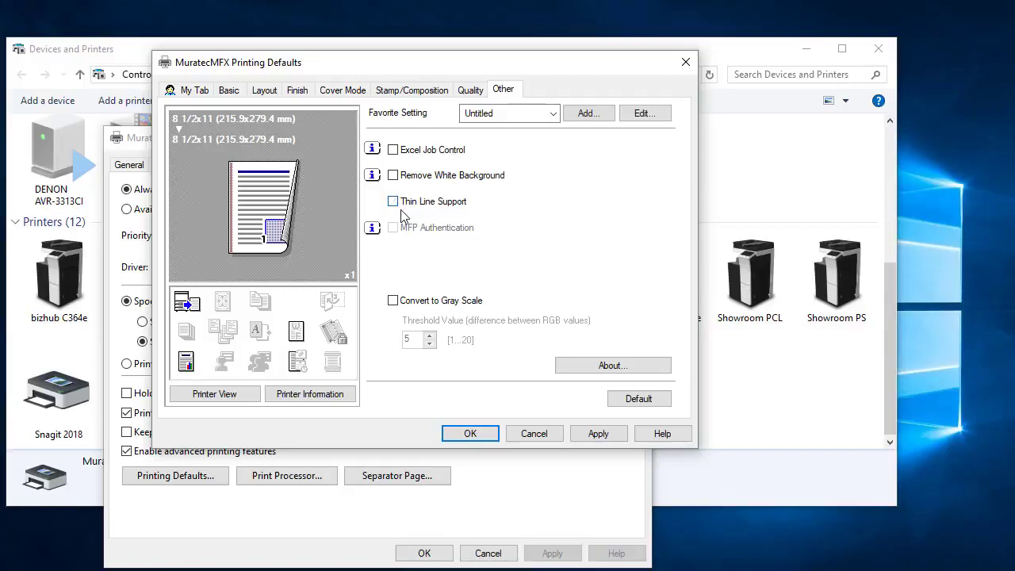
Set the MuratecMFX default color to Auto Color and its print type to 1-Sided.
click(474, 92)
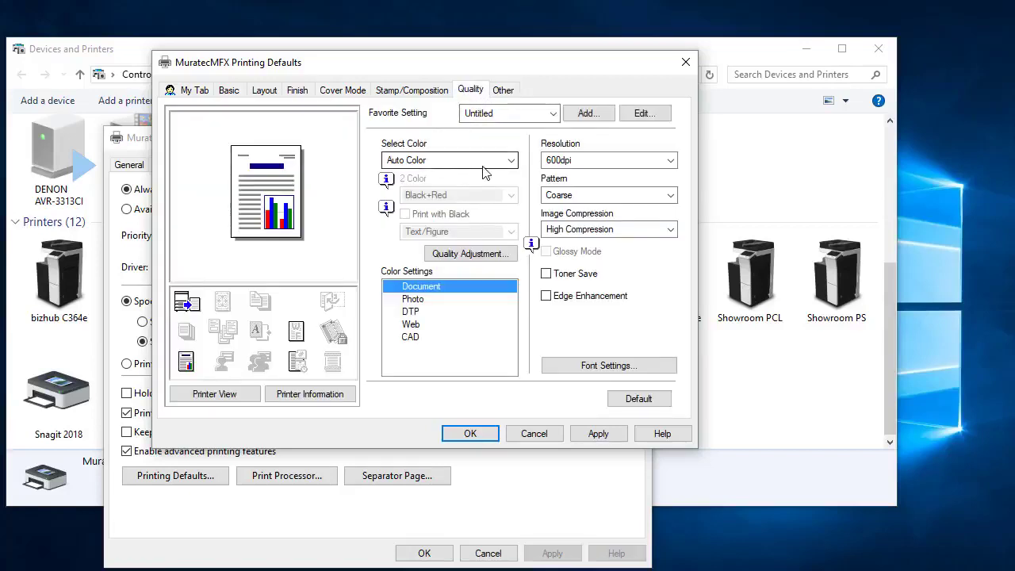
click(511, 161)
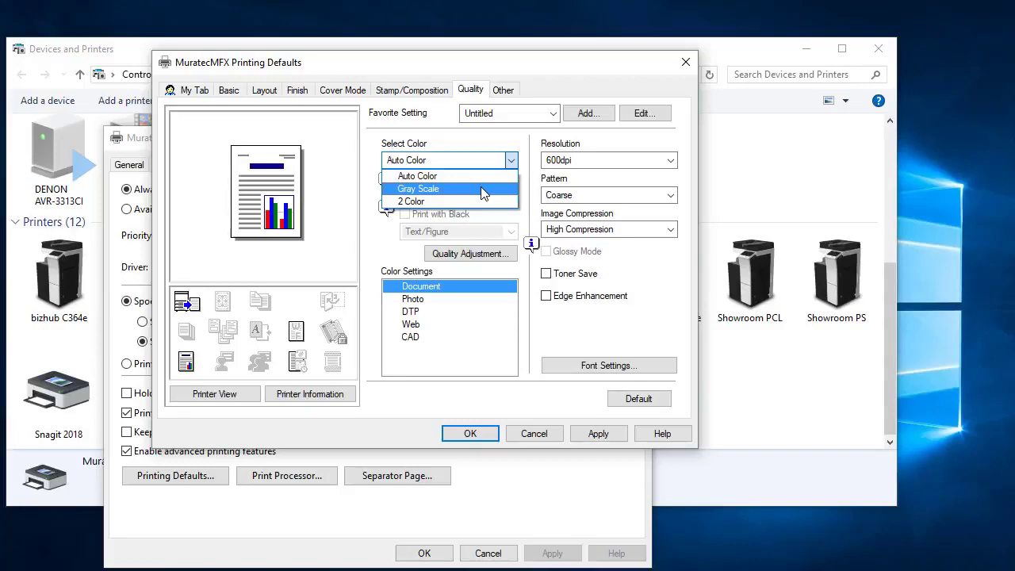
click(459, 175)
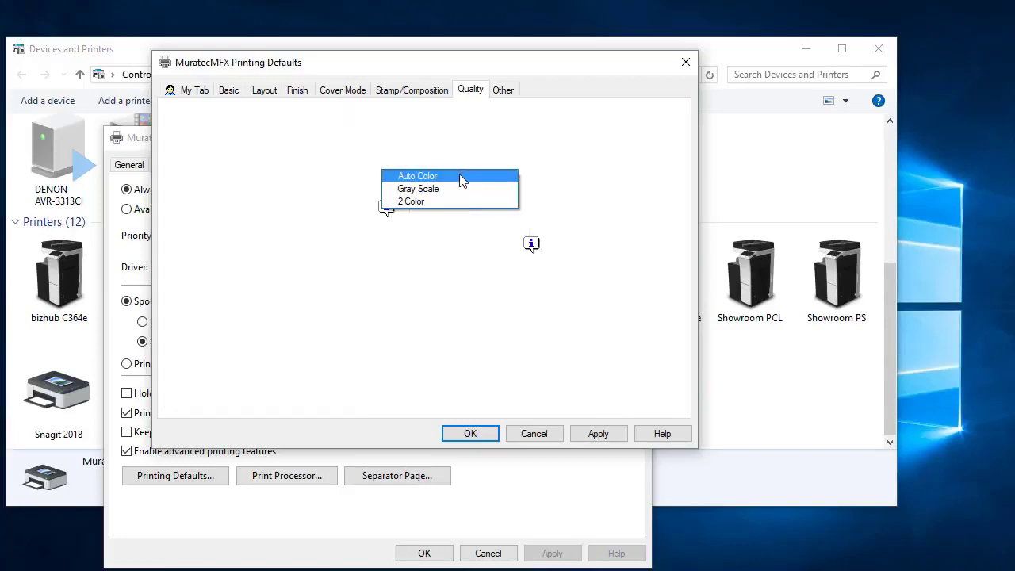
click(264, 90)
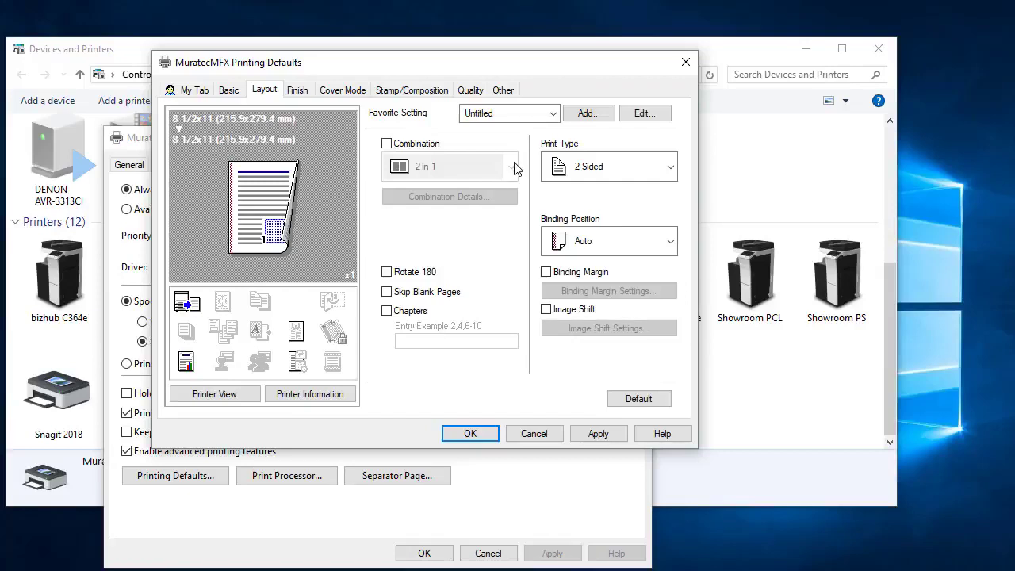
click(646, 170)
click(621, 195)
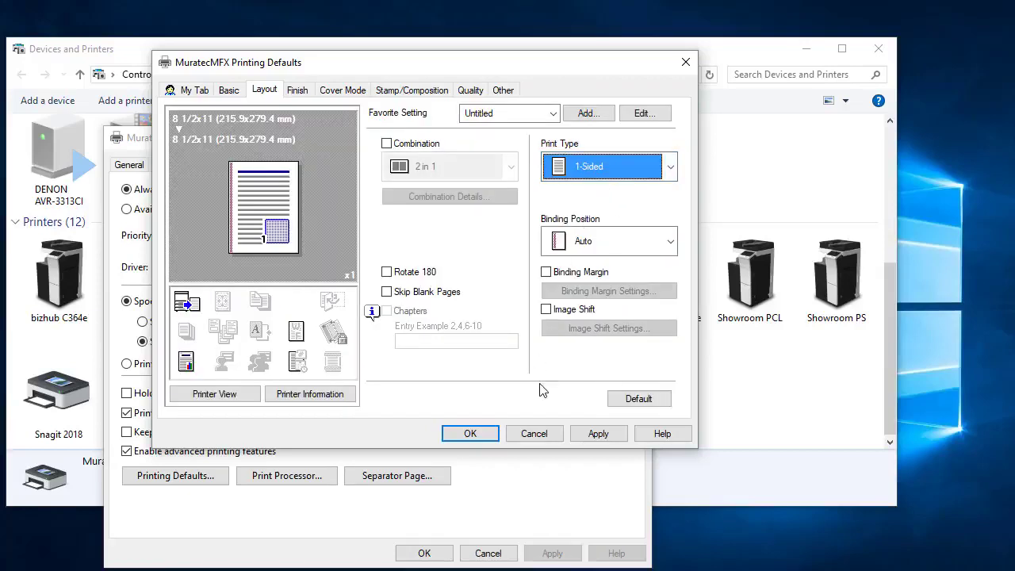
Save the MuratecMFX printing defaults and properties, and close the Devices and Printers window.
click(616, 433)
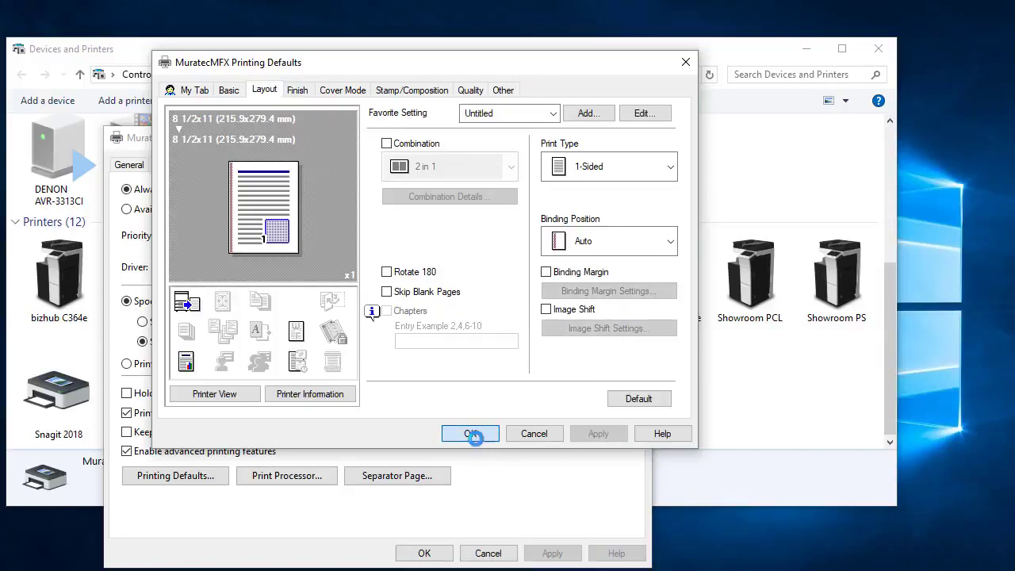
click(471, 434)
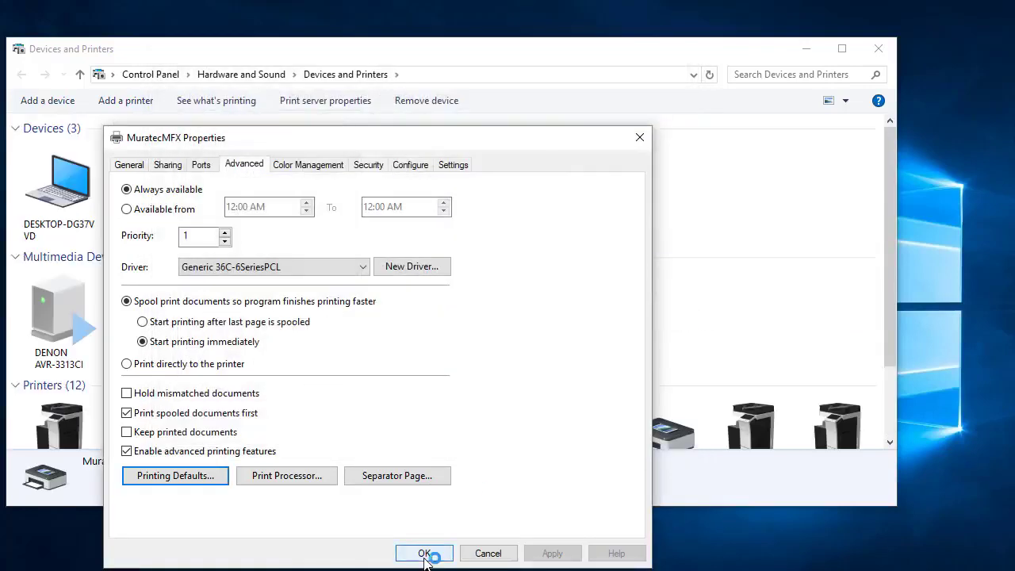
click(424, 553)
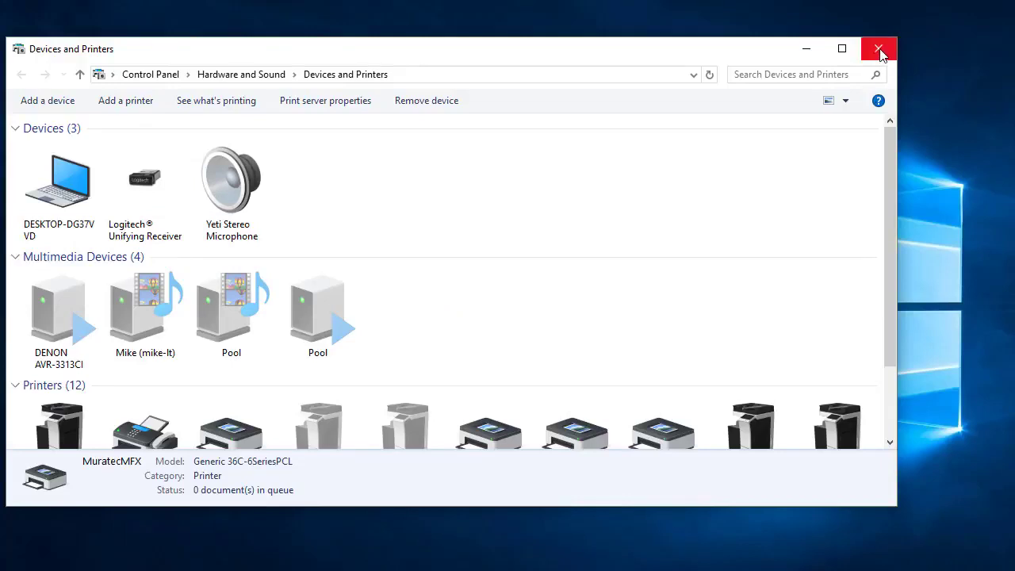
click(878, 50)
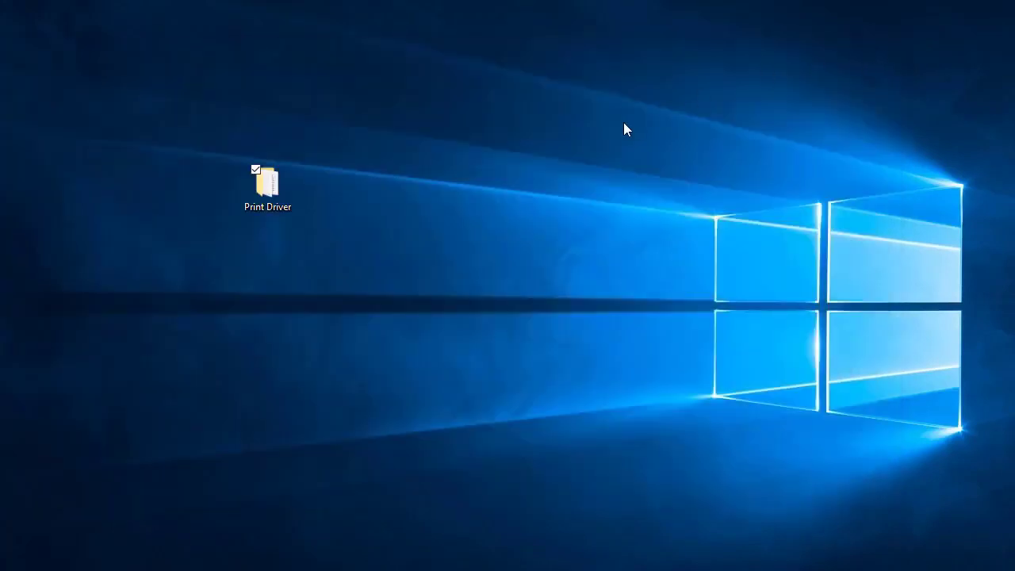